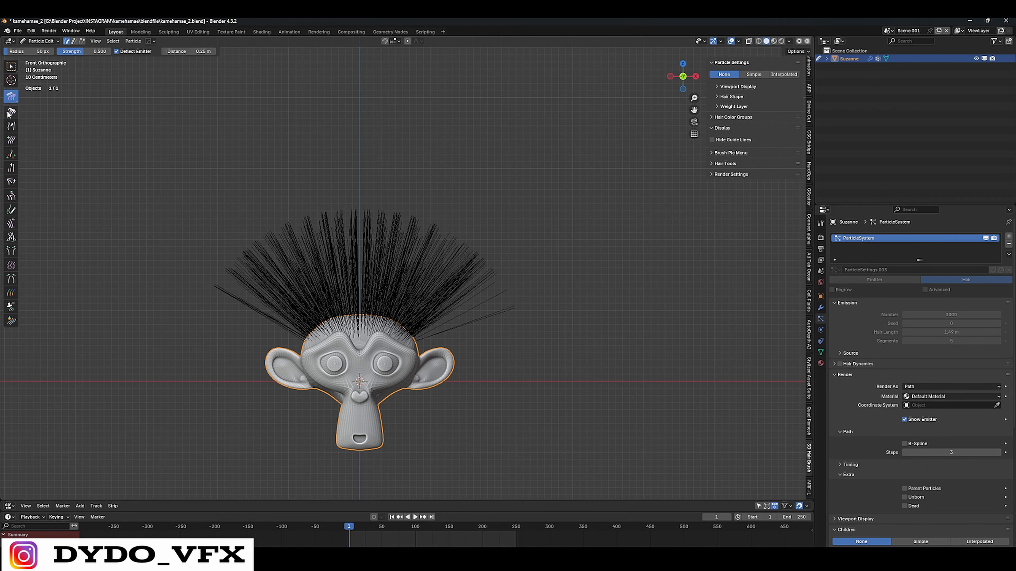
# Comb the upright hair backward over the head from the right side view with the 3D comb brush at a 270 px radius.
pyautogui.click(11, 113)
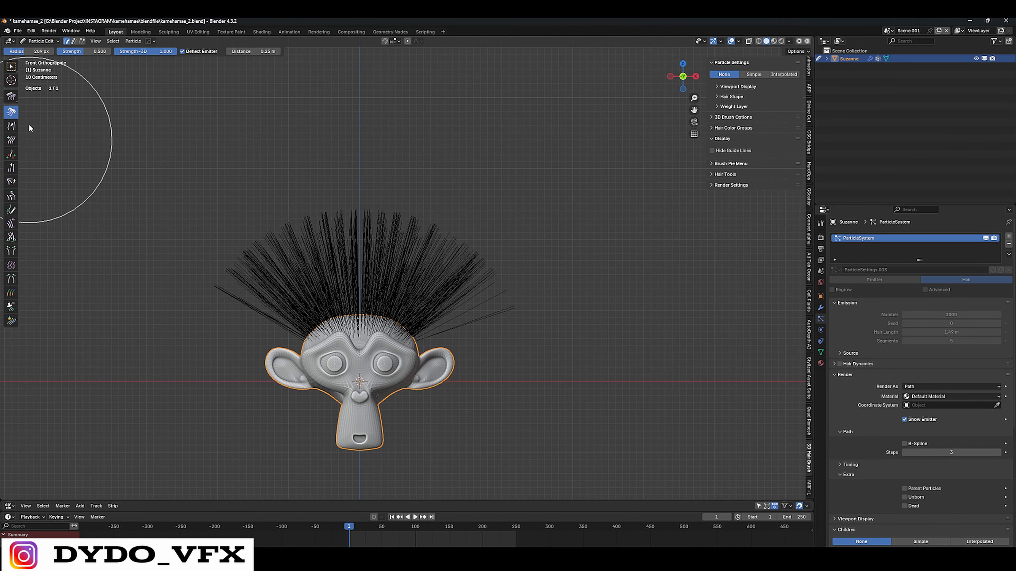
pyautogui.moveTo(387, 301); pyautogui.dragTo(329, 300, button='middle')
pyautogui.press('KP_3')
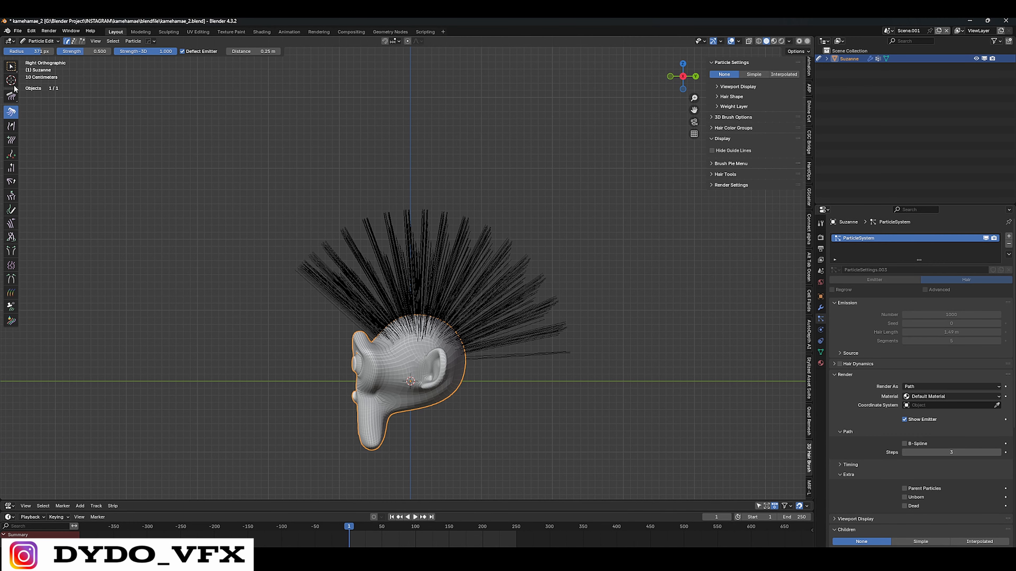
pyautogui.press('f')
pyautogui.click(325, 306)
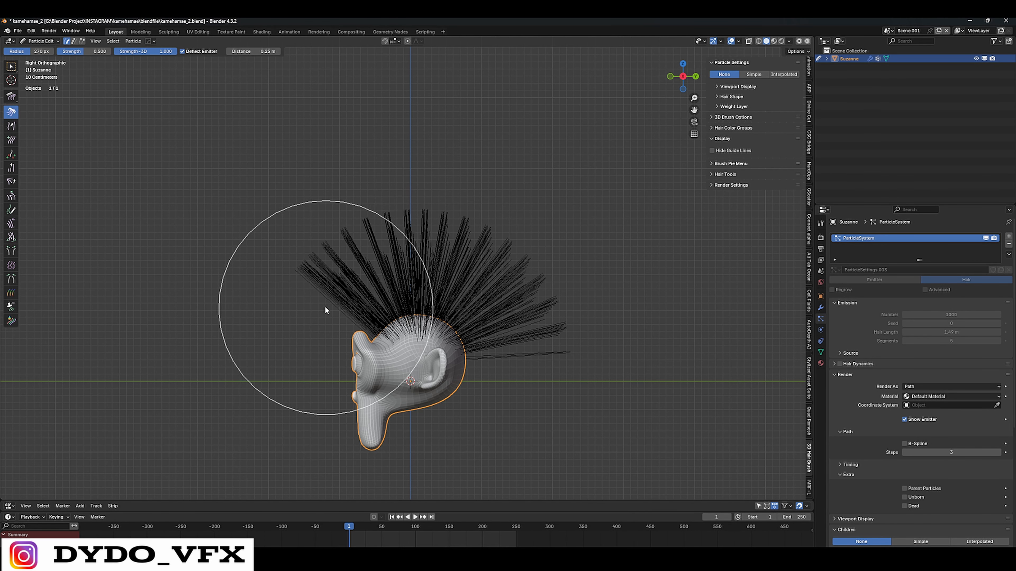
pyautogui.moveTo(324, 306); pyautogui.dragTo(555, 298)
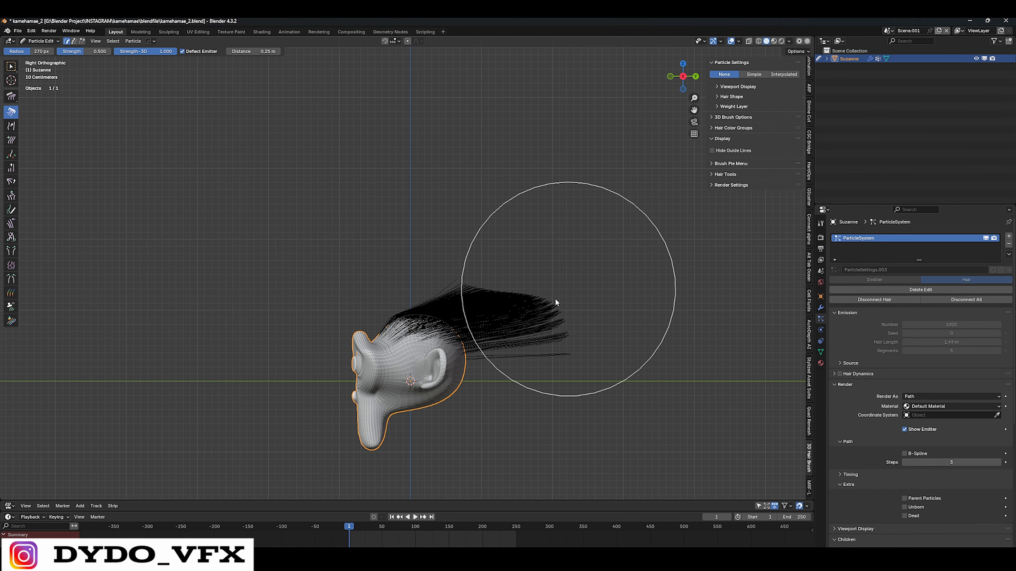
# Comb the hair further back and downward behind the head with a smaller 3D comb brush.
pyautogui.rightClick(394, 327)
pyautogui.click(394, 358)
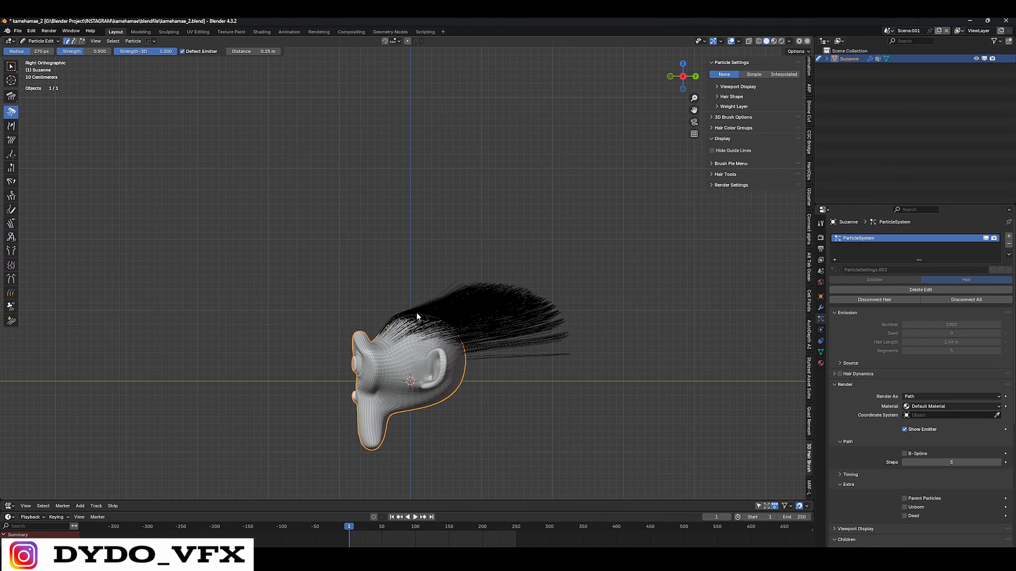
pyautogui.rightClick(426, 333)
pyautogui.click(451, 351)
pyautogui.press('f')
pyautogui.click(443, 323)
pyautogui.moveTo(404, 323)
pyautogui.mouseDown()
pyautogui.moveTo(452, 291)
pyautogui.moveTo(457, 306)
pyautogui.moveTo(548, 339)
pyautogui.moveTo(545, 372)
pyautogui.mouseUp()
pyautogui.press('f')
pyautogui.click(482, 347)
pyautogui.moveTo(482, 347)
pyautogui.mouseDown()
pyautogui.moveTo(569, 372)
pyautogui.moveTo(558, 424)
pyautogui.moveTo(574, 399)
pyautogui.mouseUp()
pyautogui.moveTo(417, 312)
pyautogui.mouseDown()
pyautogui.moveTo(493, 314)
pyautogui.moveTo(544, 348)
pyautogui.moveTo(533, 428)
pyautogui.mouseUp()
# Sweep the hair across the head toward the monkey's left ear from the front view with a 163 px brush radius.
pyautogui.press('KP_1')
pyautogui.scroll(3, 435, 353)
pyautogui.keyDown('shift'); pyautogui.moveTo(409, 346); pyautogui.dragTo(450, 304, button='middle'); pyautogui.keyUp('shift')
pyautogui.moveTo(450, 304)
pyautogui.mouseDown()
pyautogui.moveTo(549, 305)
pyautogui.moveTo(568, 339)
pyautogui.moveTo(555, 288)
pyautogui.moveTo(566, 295)
pyautogui.moveTo(608, 327)
pyautogui.moveTo(559, 373)
pyautogui.mouseUp()
pyautogui.moveTo(252, 254)
pyautogui.mouseDown()
pyautogui.moveTo(476, 200)
pyautogui.moveTo(594, 362)
pyautogui.mouseUp()
pyautogui.moveTo(483, 279)
pyautogui.mouseDown()
pyautogui.moveTo(580, 281)
pyautogui.moveTo(581, 352)
pyautogui.mouseUp()
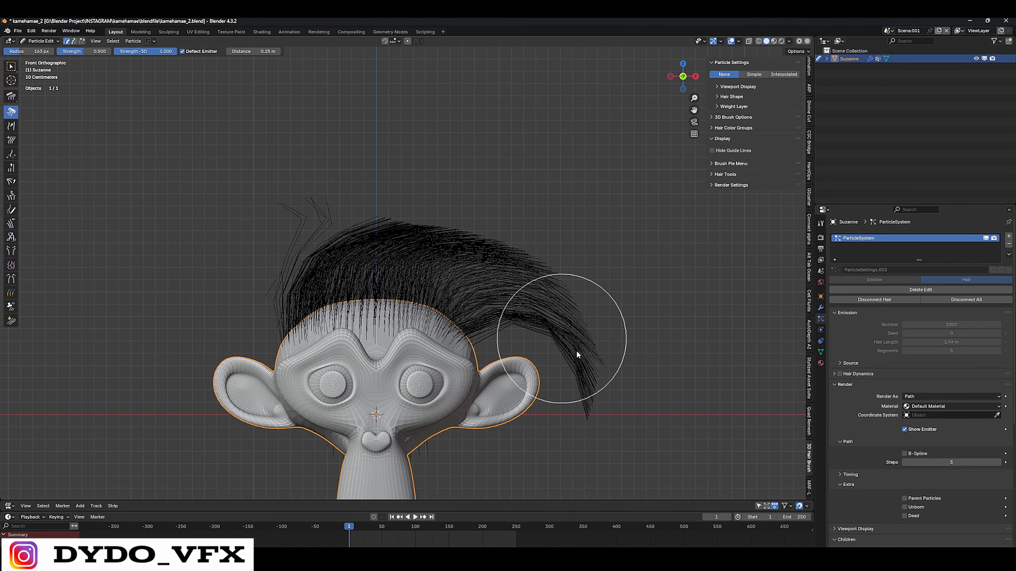
pyautogui.moveTo(284, 264)
pyautogui.mouseDown()
pyautogui.moveTo(438, 163)
pyautogui.moveTo(603, 304)
pyautogui.moveTo(599, 420)
pyautogui.mouseUp()
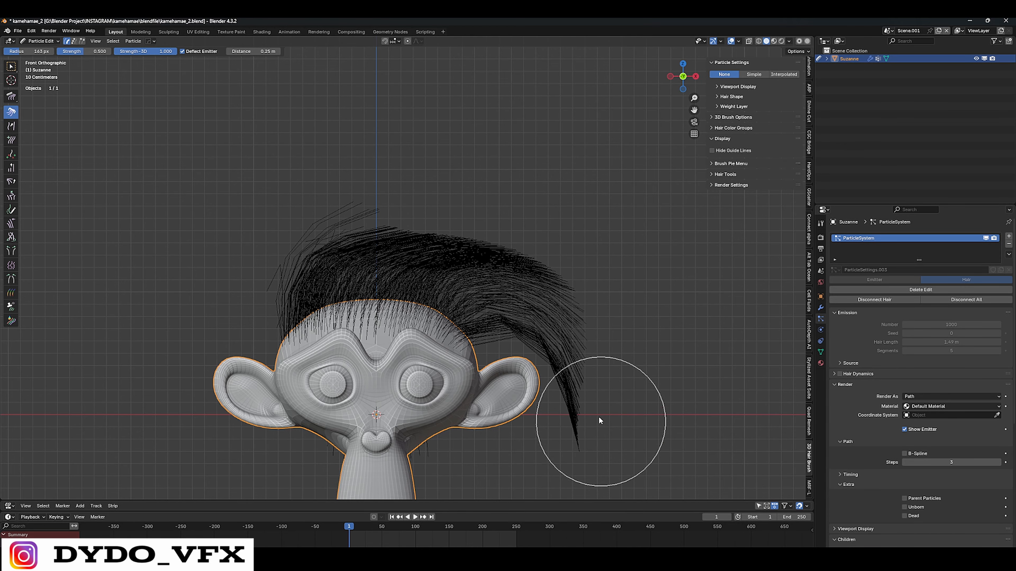
pyautogui.moveTo(508, 322)
pyautogui.mouseDown()
pyautogui.moveTo(513, 310)
pyautogui.moveTo(457, 241)
pyautogui.moveTo(404, 280)
pyautogui.mouseUp()
# Switch from the 3D comb to the hair brush whose icon shows strands spreading apart.
pyautogui.moveTo(335, 278); pyautogui.dragTo(534, 286, button='middle')
pyautogui.press('KP_1')
pyautogui.scroll(2, 443, 260)
pyautogui.keyDown('shift'); pyautogui.moveTo(452, 260); pyautogui.dragTo(356, 252, button='middle'); pyautogui.keyUp('shift')
pyautogui.scroll(-1, 376, 245)
pyautogui.rightClick(380, 243)
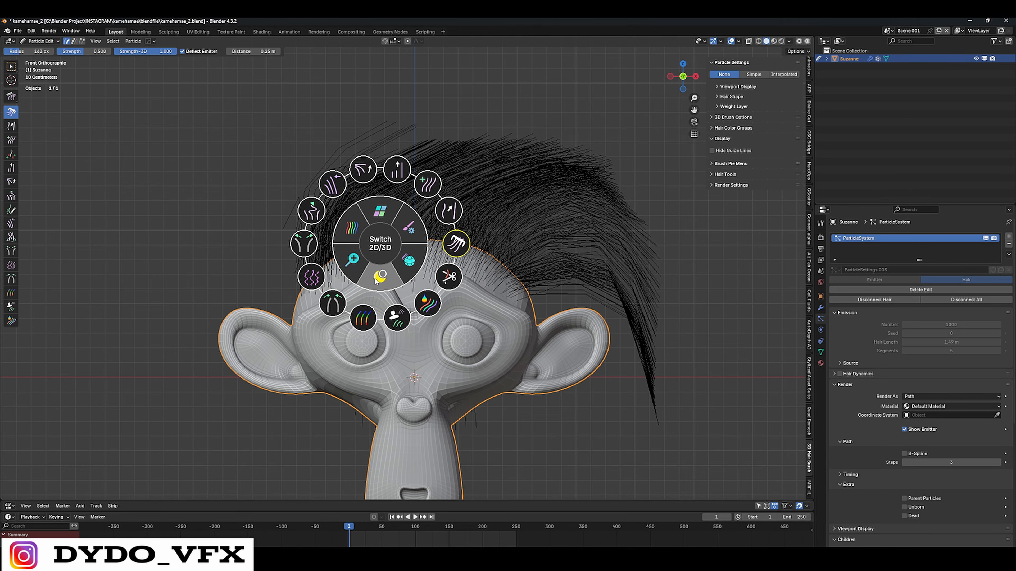
pyautogui.click(304, 244)
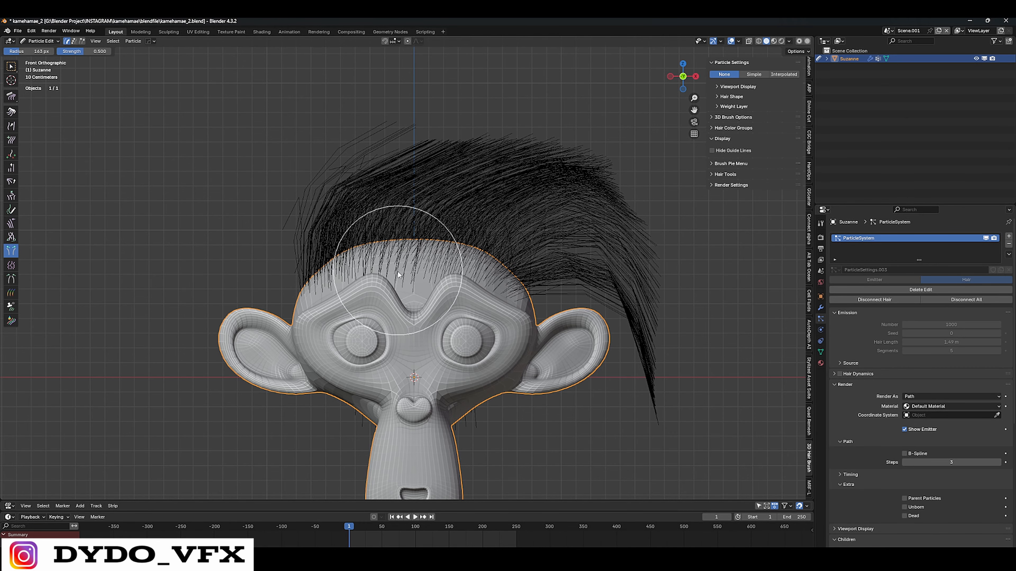
pyautogui.rightClick(368, 265)
pyautogui.click(290, 258)
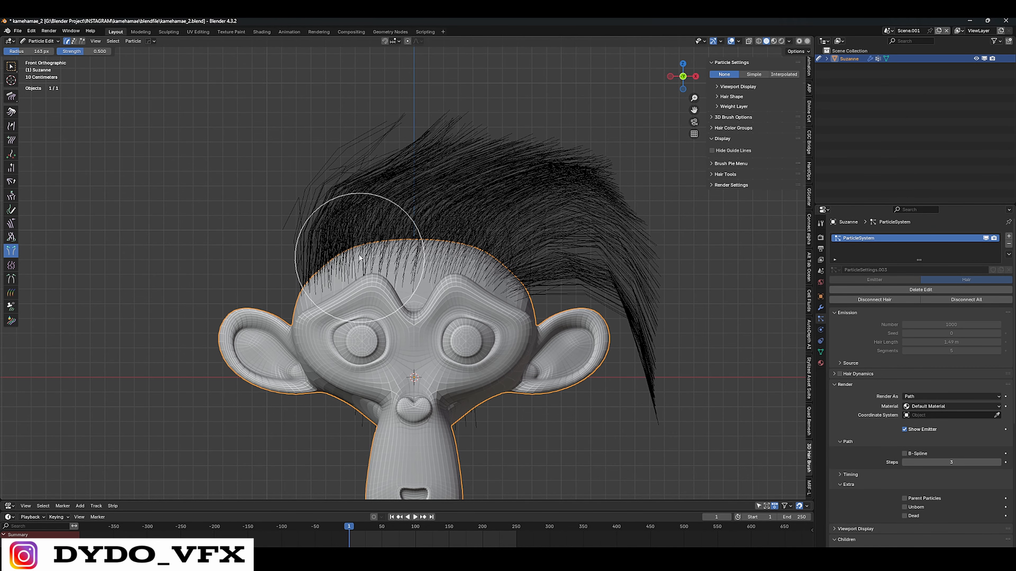
# Brush the hair along the forehead and both sides of the head with the spreading brush at a 110 px radius.
pyautogui.moveTo(357, 263); pyautogui.dragTo(370, 267, button='middle')
pyautogui.press('f')
pyautogui.click(348, 263)
pyautogui.rightClick(371, 266)
pyautogui.click(363, 293)
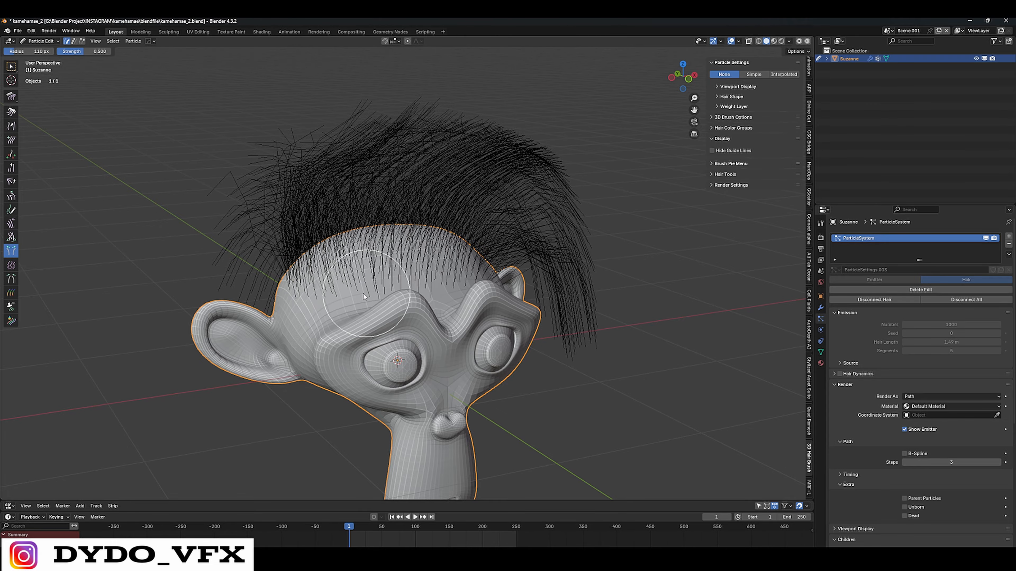
pyautogui.moveTo(362, 280); pyautogui.dragTo(337, 260)
pyautogui.moveTo(337, 260)
pyautogui.mouseDown(button='middle')
pyautogui.moveTo(353, 244)
pyautogui.moveTo(339, 211)
pyautogui.mouseUp(button='middle')
pyautogui.moveTo(339, 211)
pyautogui.mouseDown()
pyautogui.moveTo(387, 237)
pyautogui.moveTo(534, 268)
pyautogui.mouseUp()
pyautogui.moveTo(534, 268); pyautogui.dragTo(480, 257, button='middle')
pyautogui.moveTo(480, 256); pyautogui.dragTo(544, 286)
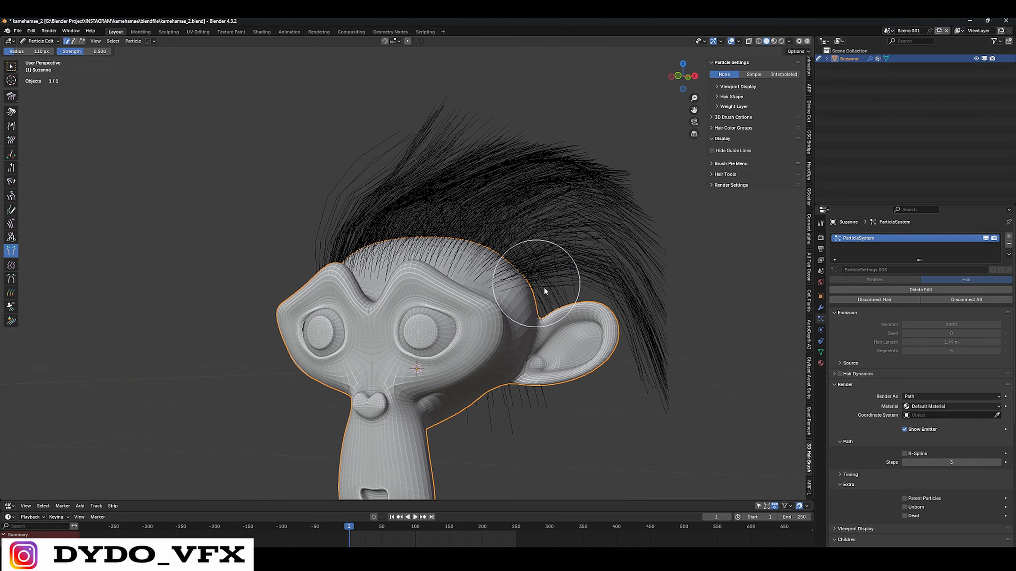
# Return to Object Mode and set the particle system's children to Interpolated.
pyautogui.press('KP_7')
pyautogui.press('KP_1')
pyautogui.hotkey('ctrl', 'Tab')
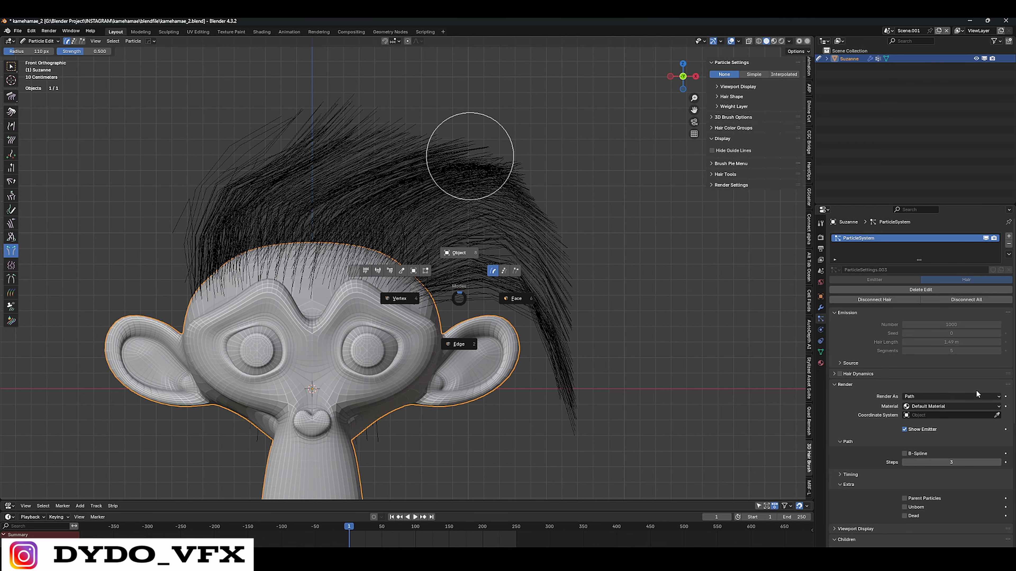
pyautogui.click(459, 253)
pyautogui.scroll(-11, 891, 369)
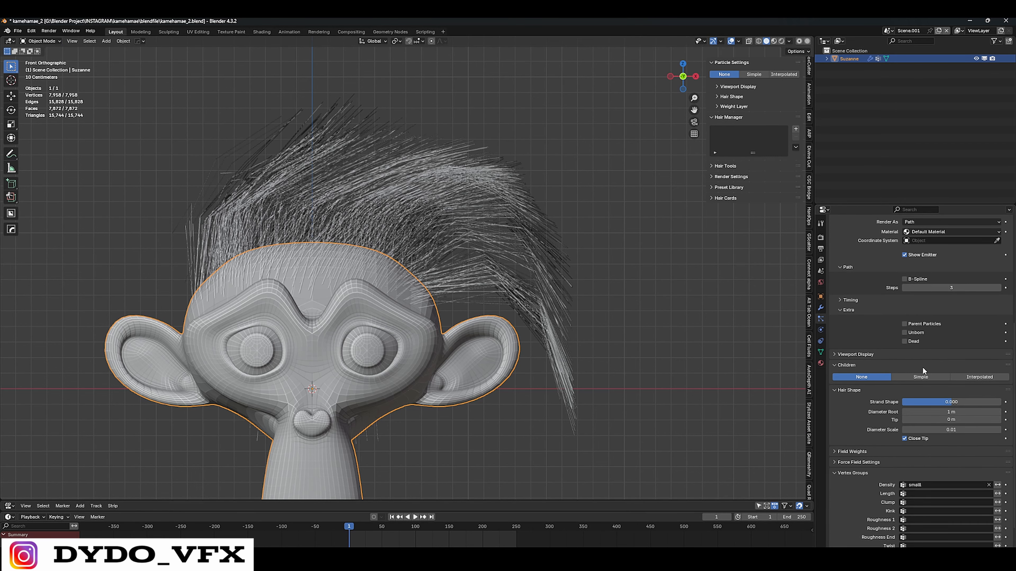
pyautogui.click(977, 377)
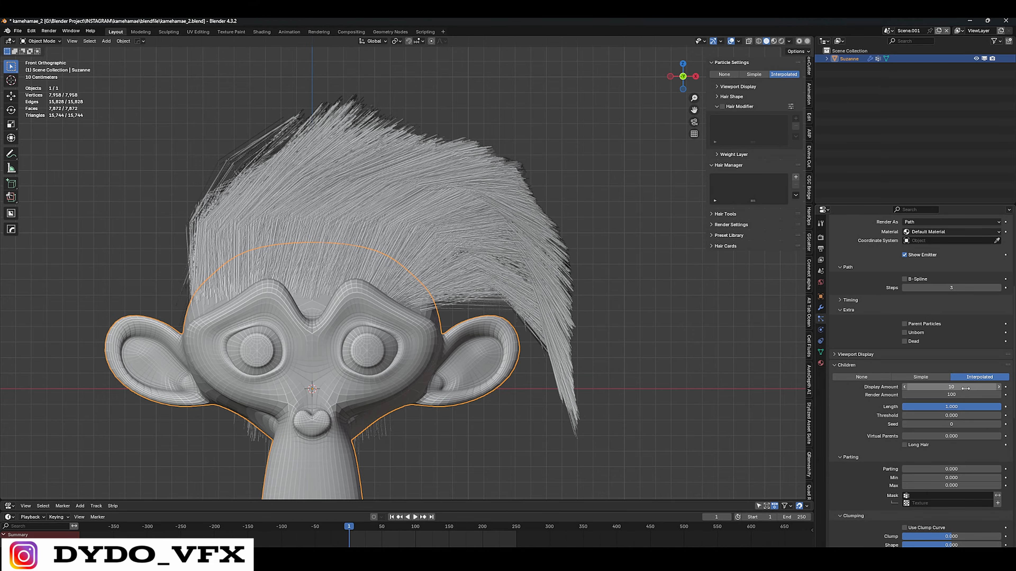
# Set the child hair's Clump value to 1.000.
pyautogui.moveTo(328, 291); pyautogui.dragTo(392, 316, button='middle')
pyautogui.press('`')
pyautogui.click(283, 216)
pyautogui.scroll(4, 488, 277)
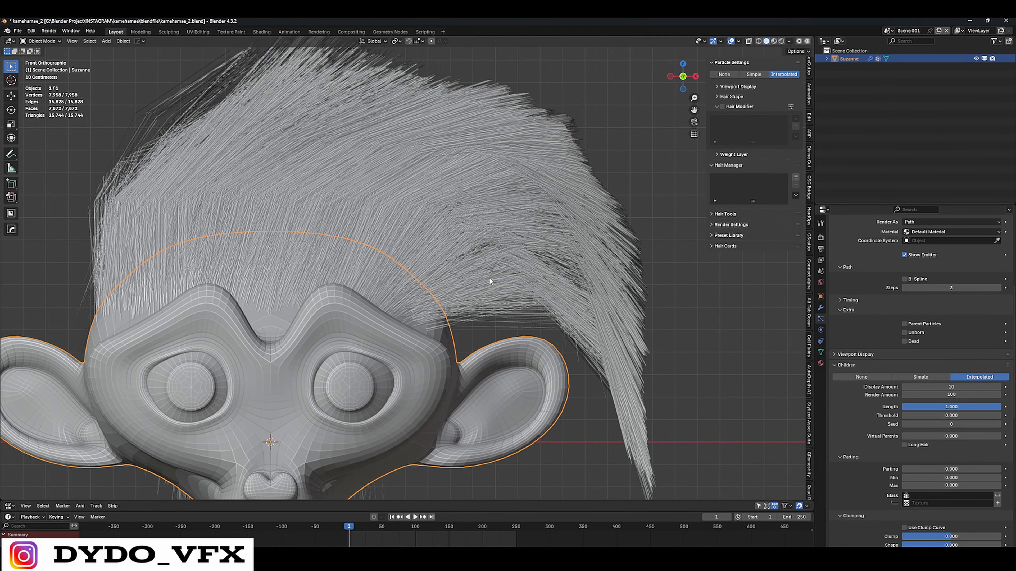
pyautogui.keyDown('shift'); pyautogui.moveTo(546, 296); pyautogui.dragTo(573, 287, button='middle'); pyautogui.keyUp('shift')
pyautogui.scroll(-2, 872, 484)
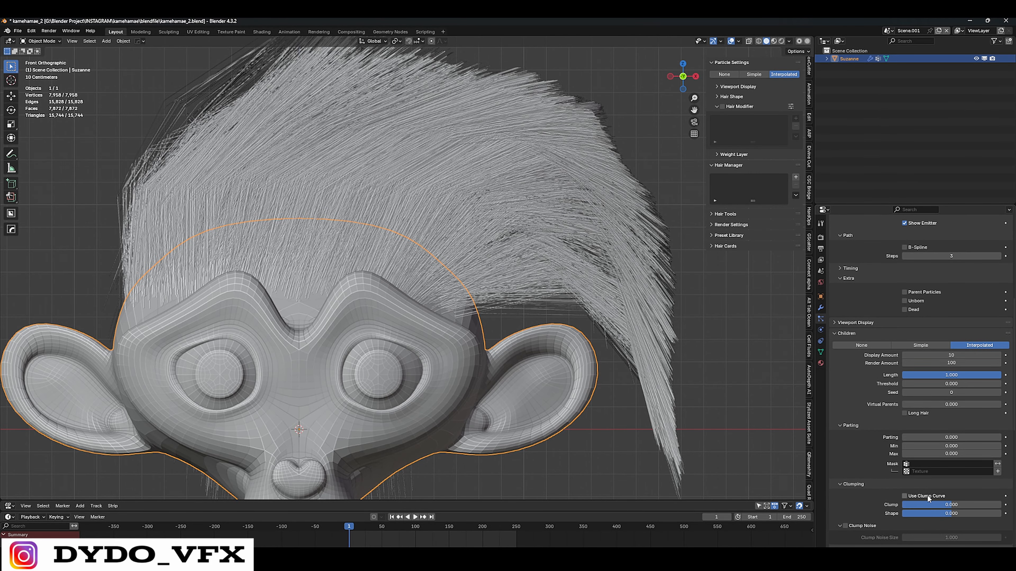
pyautogui.moveTo(955, 506); pyautogui.dragTo(1000, 506)
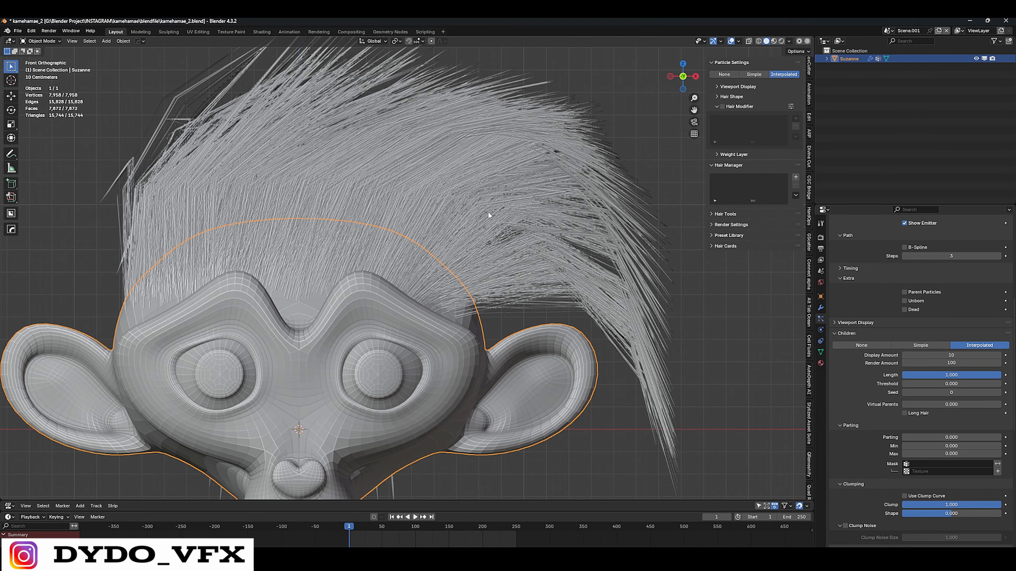
# Set the children's random roughness size to 1.372 and the uniform roughness to 0.093.
pyautogui.scroll(-6, 436, 189)
pyautogui.moveTo(470, 199); pyautogui.dragTo(433, 192, button='middle')
pyautogui.scroll(8, 432, 192)
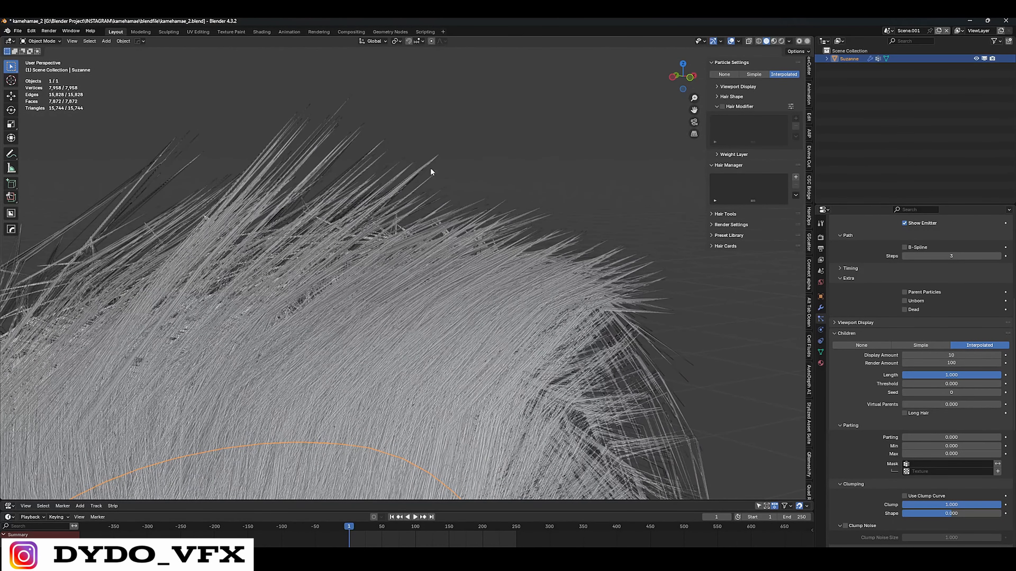
pyautogui.scroll(-6, 408, 174)
pyautogui.moveTo(409, 296); pyautogui.dragTo(397, 273, button='middle')
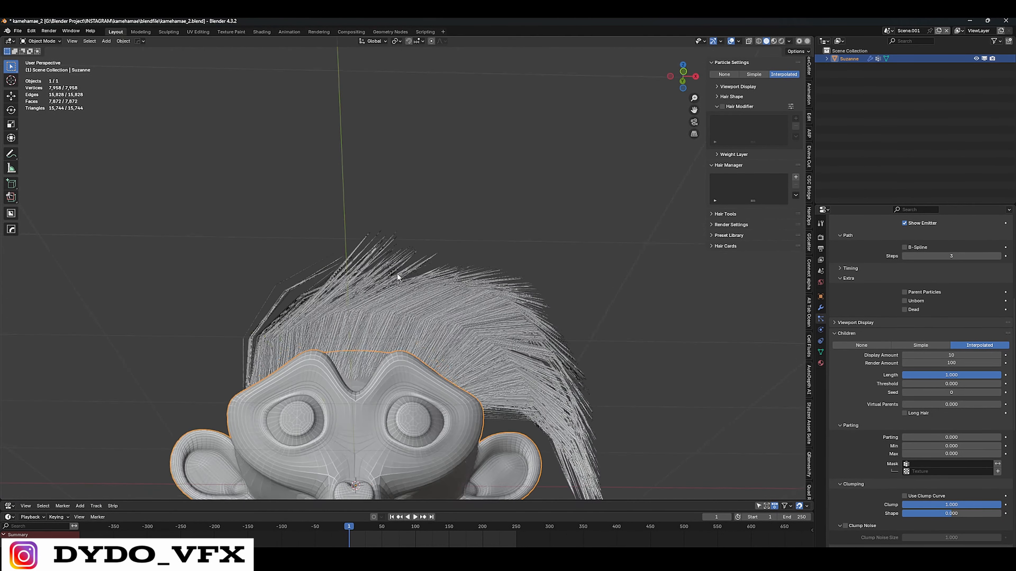
pyautogui.press('`')
pyautogui.click(343, 242)
pyautogui.scroll(-7, 978, 474)
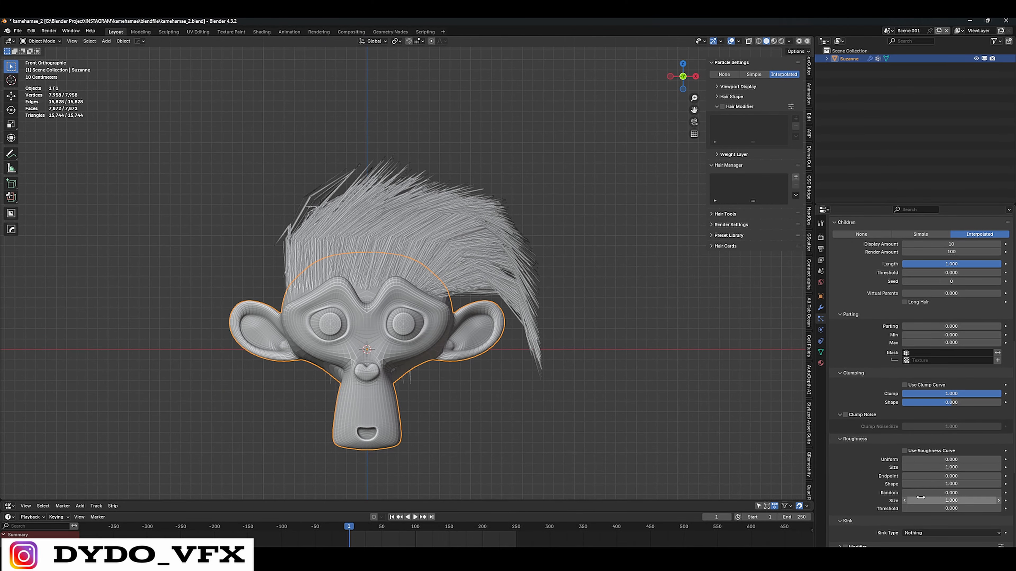
pyautogui.moveTo(938, 500); pyautogui.dragTo(940, 501)
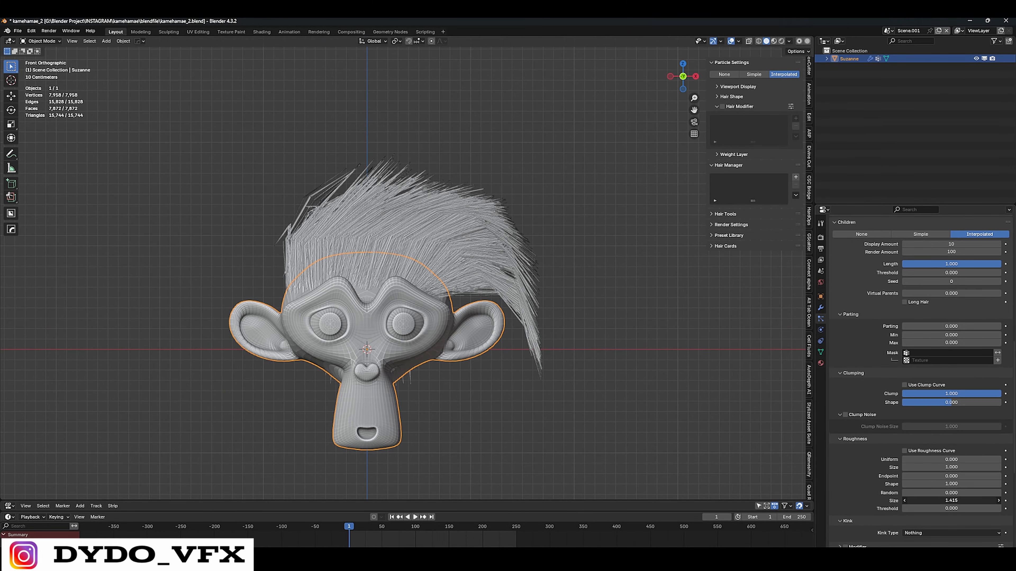
pyautogui.moveTo(948, 460); pyautogui.dragTo(923, 462)
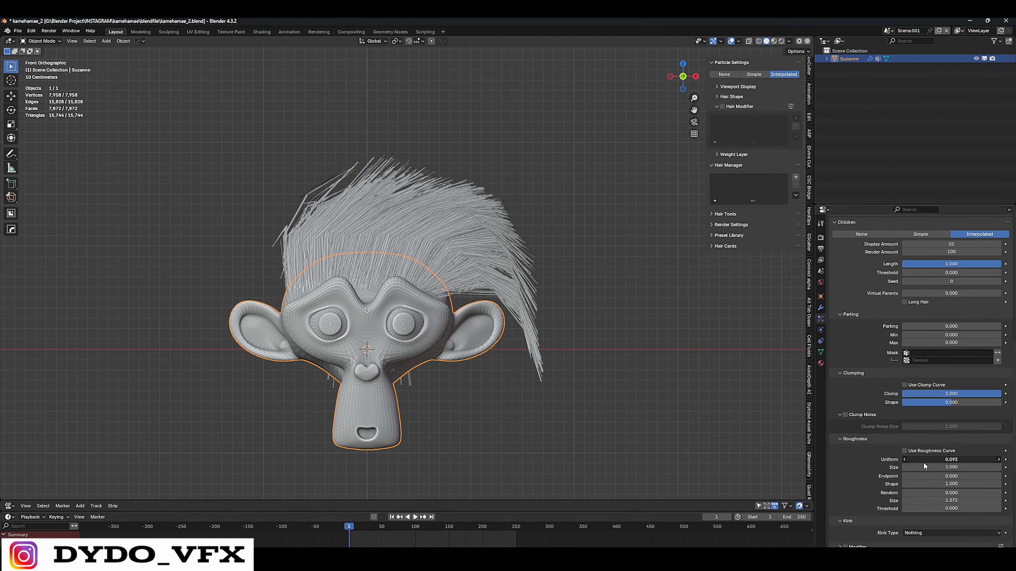
# Set the children's kink type to Curl with an amplitude of 0.39 m.
pyautogui.click(921, 533)
pyautogui.click(925, 533)
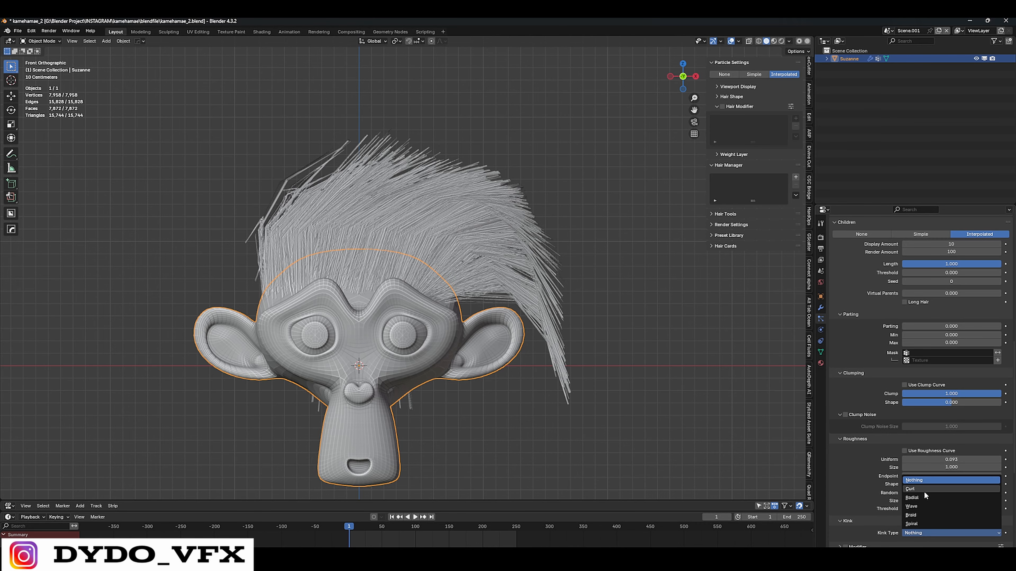
pyautogui.click(920, 488)
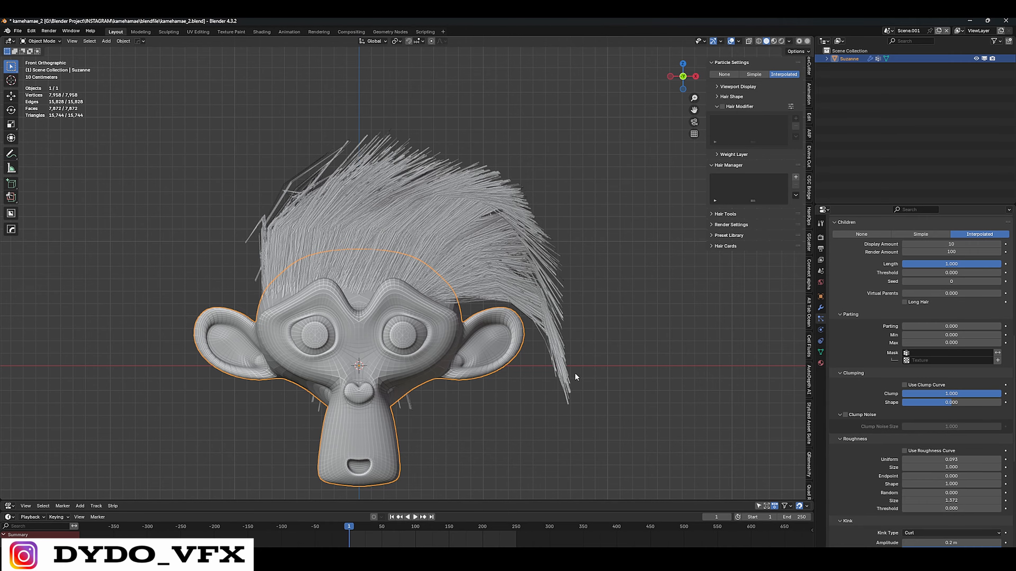
pyautogui.scroll(-1, 576, 377)
pyautogui.scroll(-4, 976, 536)
pyautogui.moveTo(943, 477); pyautogui.dragTo(958, 477)
# Return to Particle Edit mode and comb the hair smoothly toward the monkey's left ear with the 3D comb brush at a 272 px radius.
pyautogui.moveTo(523, 319)
pyautogui.mouseDown(button='middle')
pyautogui.moveTo(403, 315)
pyautogui.moveTo(533, 332)
pyautogui.mouseUp(button='middle')
pyautogui.press('`')
pyautogui.click(374, 289)
pyautogui.scroll(3, 469, 263)
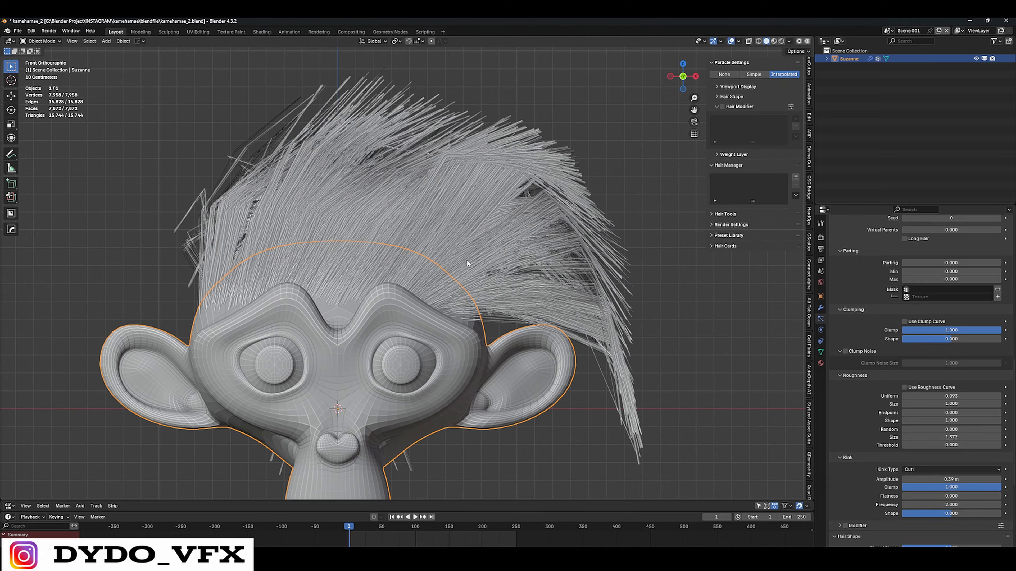
pyautogui.keyDown('shift'); pyautogui.moveTo(420, 223); pyautogui.dragTo(426, 243, button='middle'); pyautogui.keyUp('shift')
pyautogui.press('Tab')
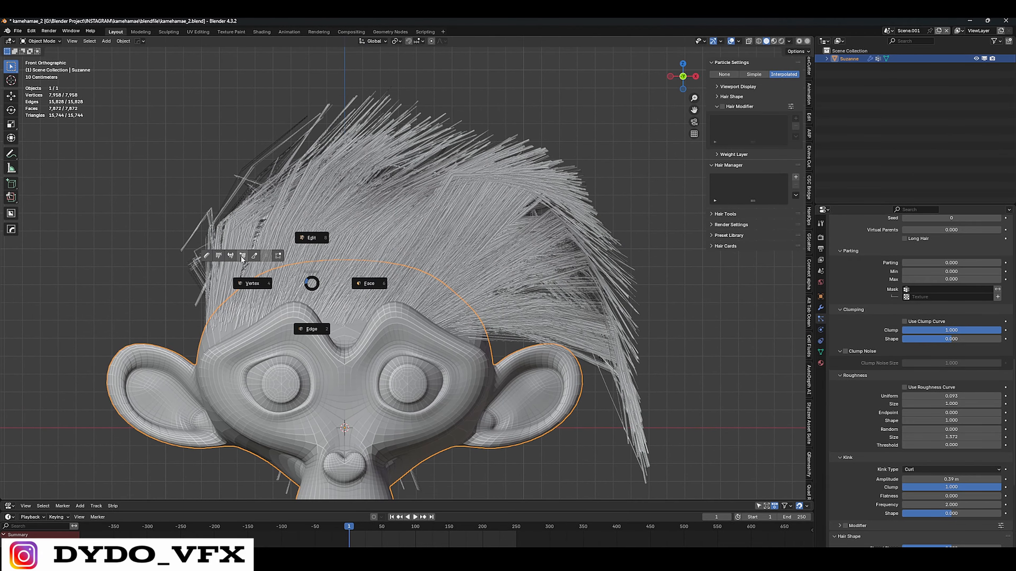
pyautogui.click(207, 257)
pyautogui.press('f')
pyautogui.click(533, 276)
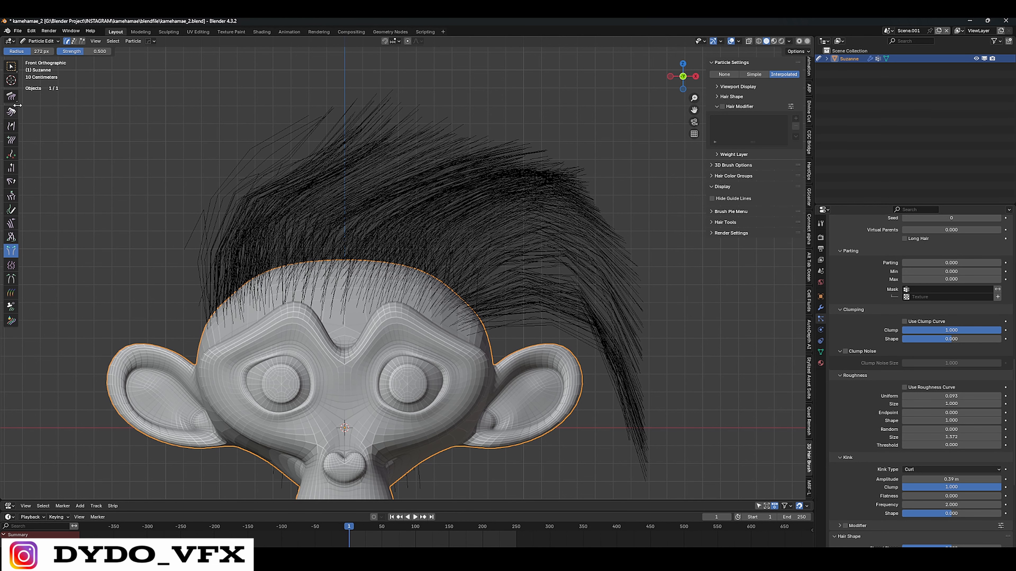
pyautogui.click(11, 112)
pyautogui.moveTo(161, 162)
pyautogui.mouseDown()
pyautogui.moveTo(521, 227)
pyautogui.moveTo(628, 354)
pyautogui.moveTo(679, 381)
pyautogui.moveTo(720, 469)
pyautogui.mouseUp()
pyautogui.moveTo(399, 152)
pyautogui.mouseDown()
pyautogui.moveTo(594, 254)
pyautogui.moveTo(689, 345)
pyautogui.mouseUp()
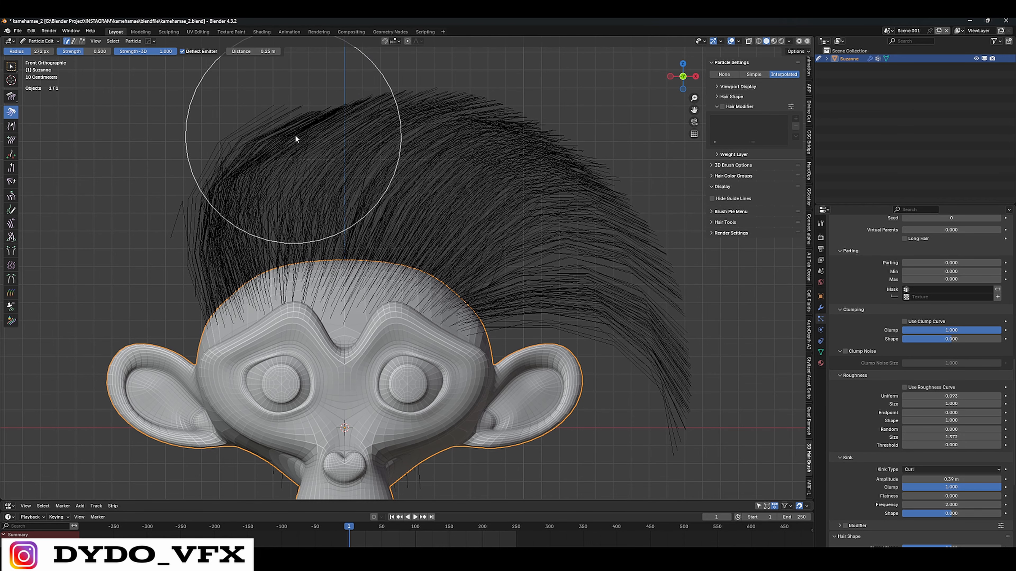
# Switch back to Object Mode and select the monkey head again.
pyautogui.scroll(-2, 400, 160)
pyautogui.scroll(-1, 524, 280)
pyautogui.keyDown('shift'); pyautogui.moveTo(523, 280); pyautogui.dragTo(564, 254, button='middle'); pyautogui.keyUp('shift')
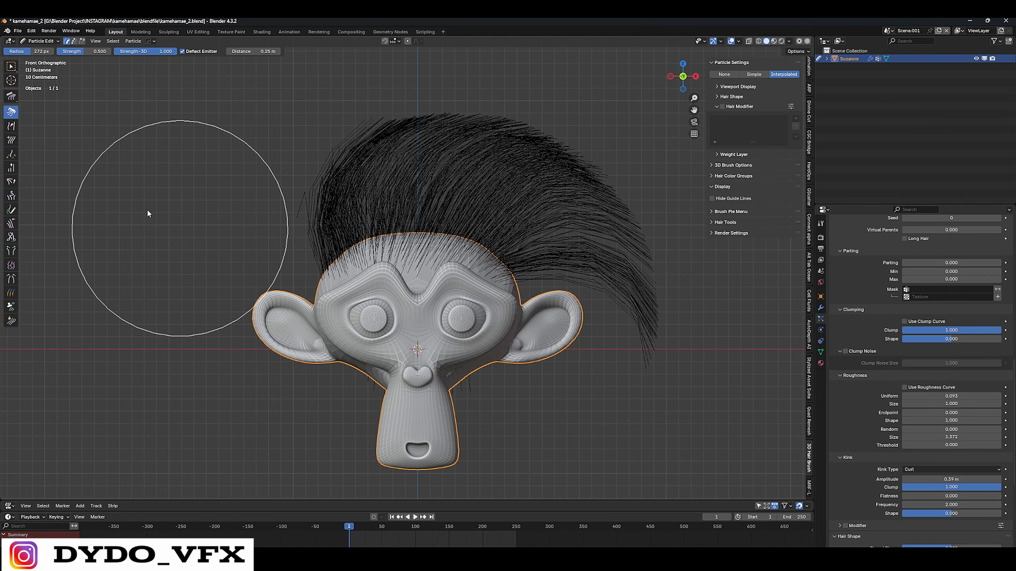
pyautogui.click(37, 41)
pyautogui.click(48, 52)
pyautogui.scroll(-2, 599, 209)
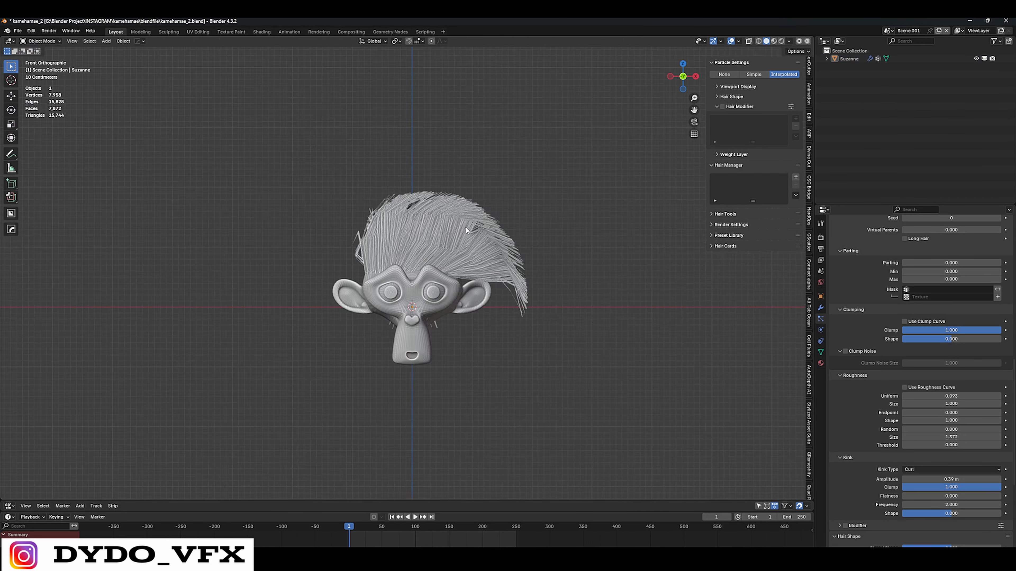
pyautogui.moveTo(465, 227); pyautogui.dragTo(443, 216, button='middle')
pyautogui.click(424, 272)
# View the monkey head from the side and switch it to Weight Paint mode for its vertex group.
pyautogui.scroll(5, 424, 273)
pyautogui.moveTo(552, 238); pyautogui.dragTo(435, 236, button='middle')
pyautogui.press('ctrl+KP_3')
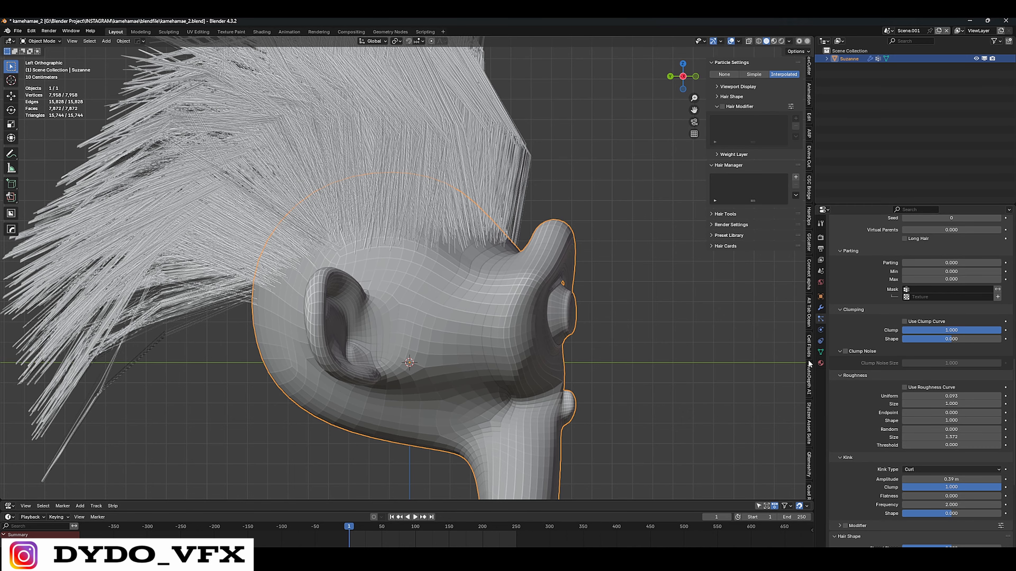
pyautogui.click(820, 352)
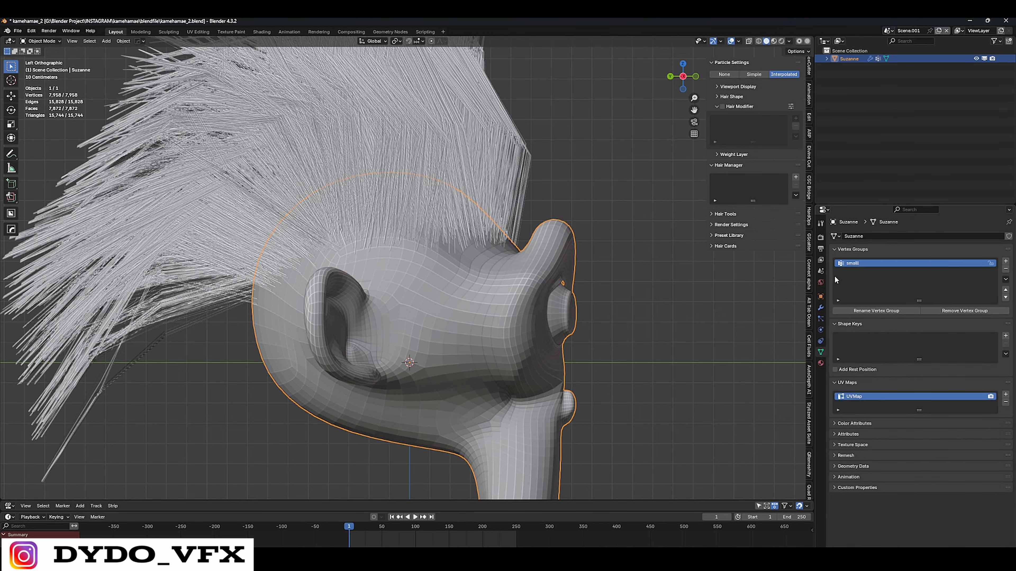
pyautogui.click(51, 42)
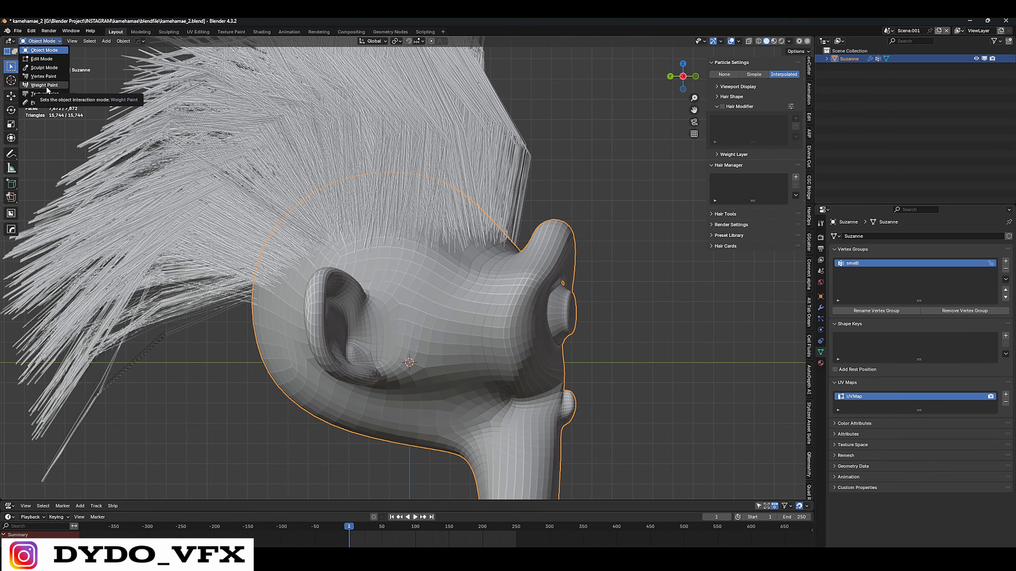
pyautogui.click(45, 86)
# Set the weight brush radius to 89 px and duplicate the head's existing vertex group.
pyautogui.press('f')
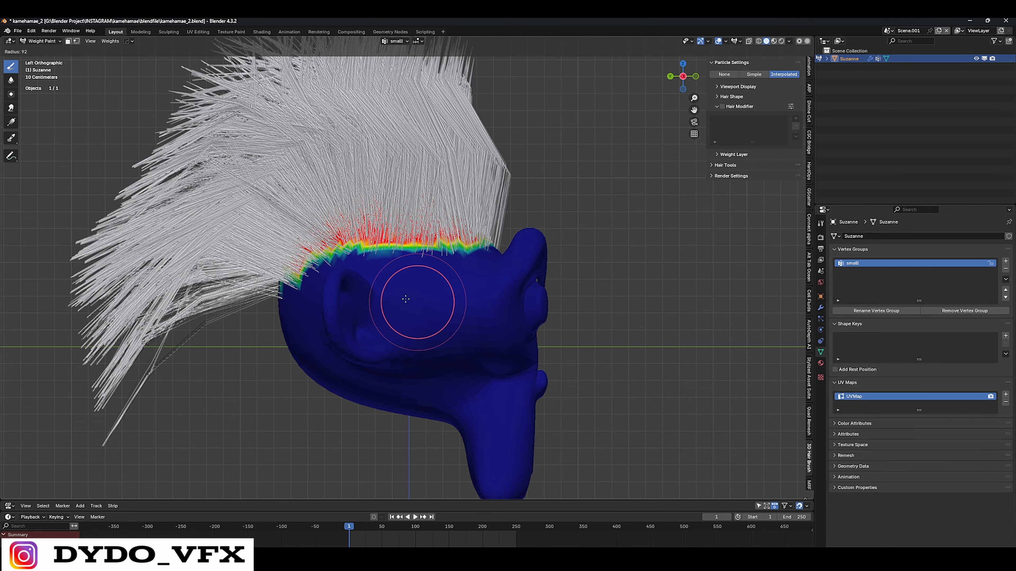
pyautogui.click(407, 300)
pyautogui.moveTo(472, 296); pyautogui.dragTo(460, 305, button='middle')
pyautogui.click(1006, 279)
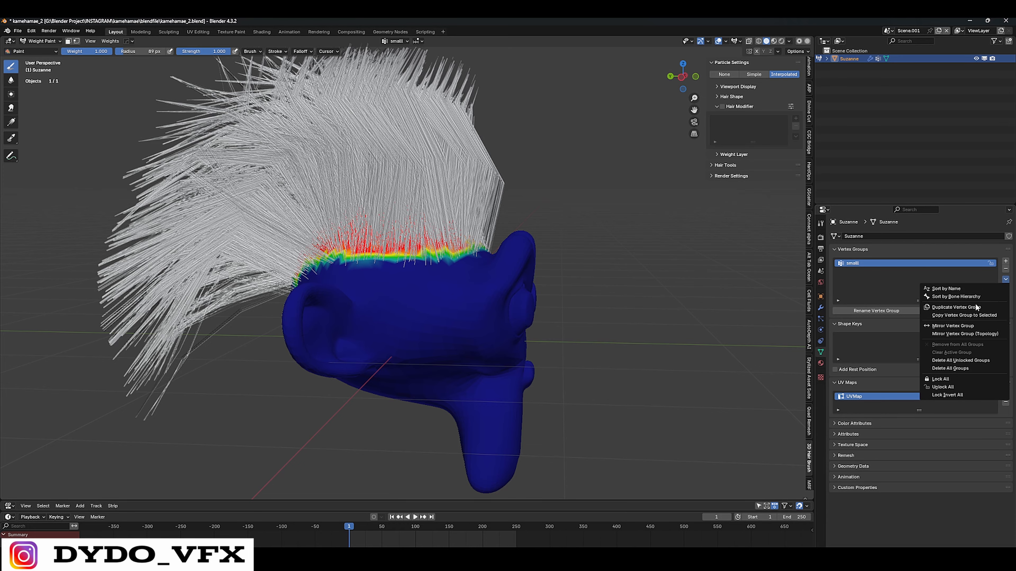
pyautogui.click(962, 307)
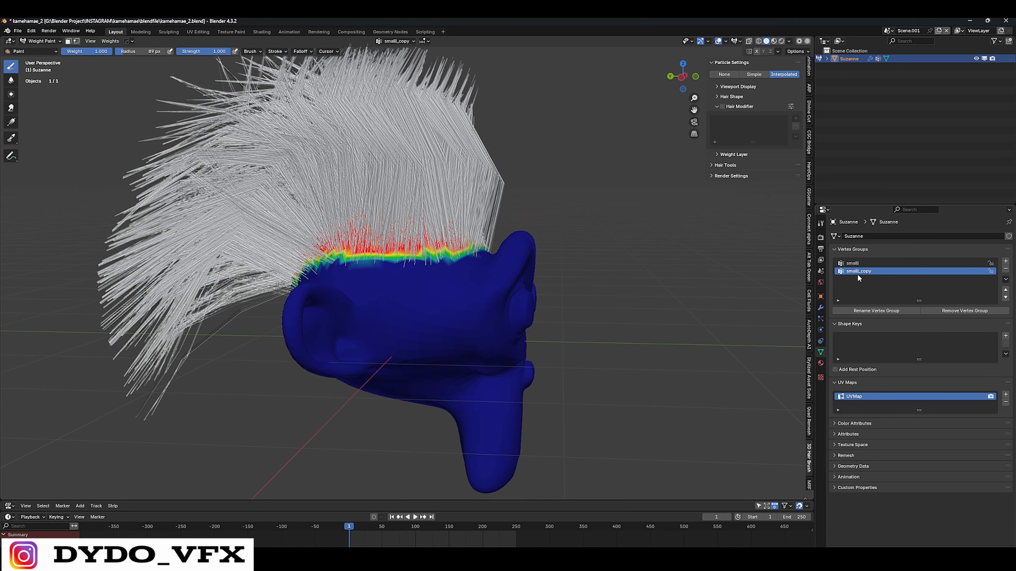
# Paint full weight below the hairline around the sides and back of the head in the copied vertex group.
pyautogui.moveTo(408, 264)
pyautogui.mouseDown()
pyautogui.moveTo(384, 316)
pyautogui.moveTo(436, 281)
pyautogui.moveTo(350, 275)
pyautogui.mouseUp()
pyautogui.moveTo(447, 258); pyautogui.dragTo(560, 260, button='middle')
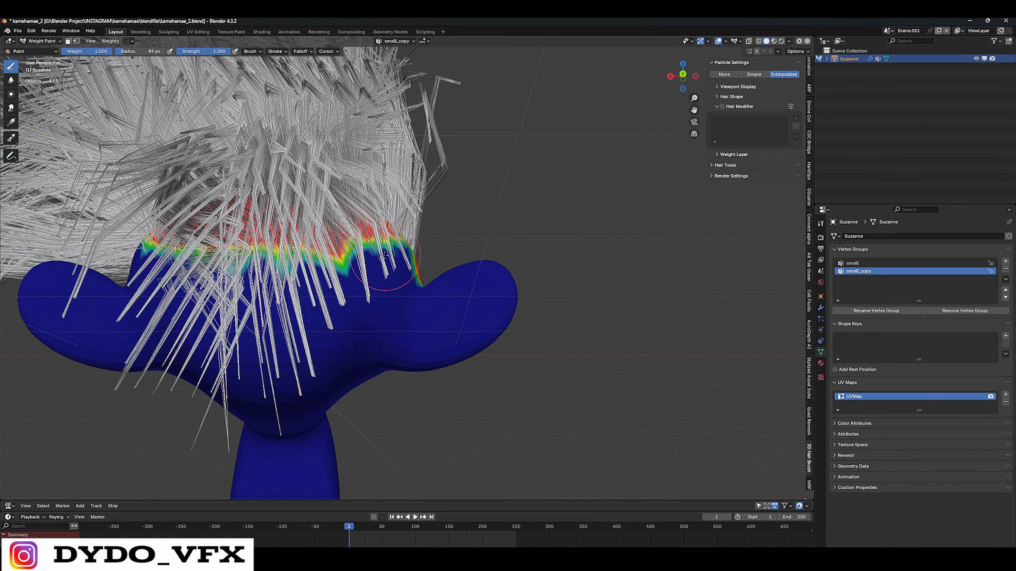
pyautogui.moveTo(390, 264)
pyautogui.mouseDown()
pyautogui.moveTo(284, 286)
pyautogui.moveTo(326, 265)
pyautogui.mouseUp()
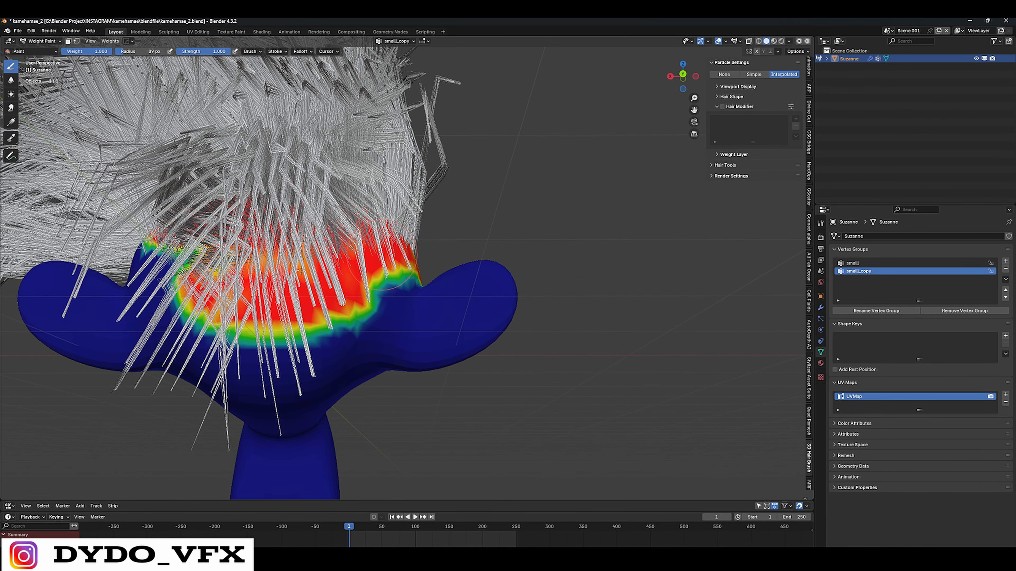
pyautogui.moveTo(327, 264)
pyautogui.mouseDown(button='middle')
pyautogui.moveTo(429, 303)
pyautogui.moveTo(369, 309)
pyautogui.mouseUp(button='middle')
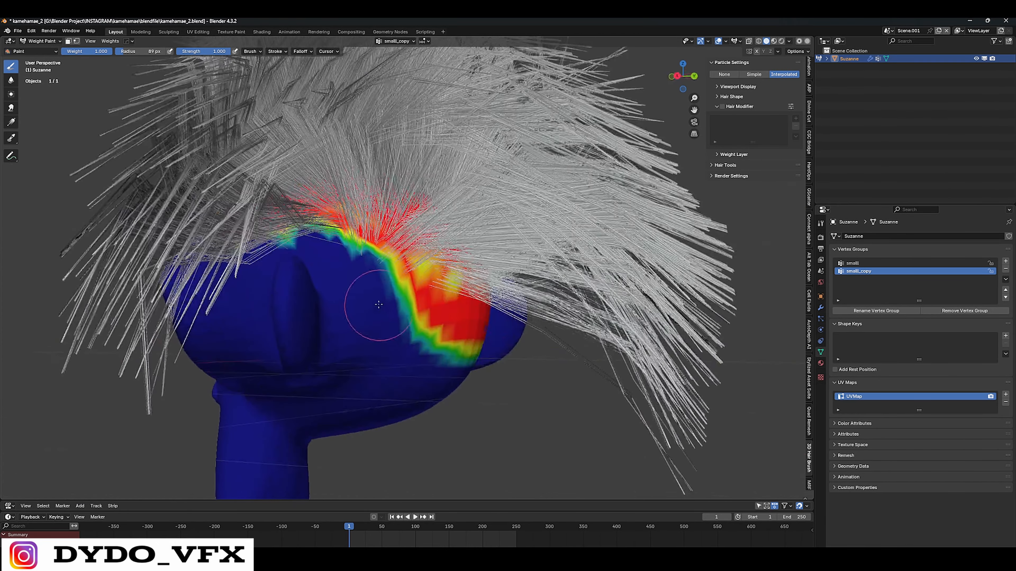
pyautogui.moveTo(370, 308)
pyautogui.mouseDown()
pyautogui.moveTo(344, 260)
pyautogui.moveTo(374, 340)
pyautogui.moveTo(375, 377)
pyautogui.moveTo(391, 384)
pyautogui.moveTo(453, 365)
pyautogui.mouseUp()
pyautogui.moveTo(453, 365)
pyautogui.mouseDown(button='middle')
pyautogui.moveTo(540, 320)
pyautogui.moveTo(555, 340)
pyautogui.mouseUp(button='middle')
pyautogui.moveTo(460, 256); pyautogui.dragTo(494, 259)
pyautogui.moveTo(460, 258); pyautogui.dragTo(442, 272, button='middle')
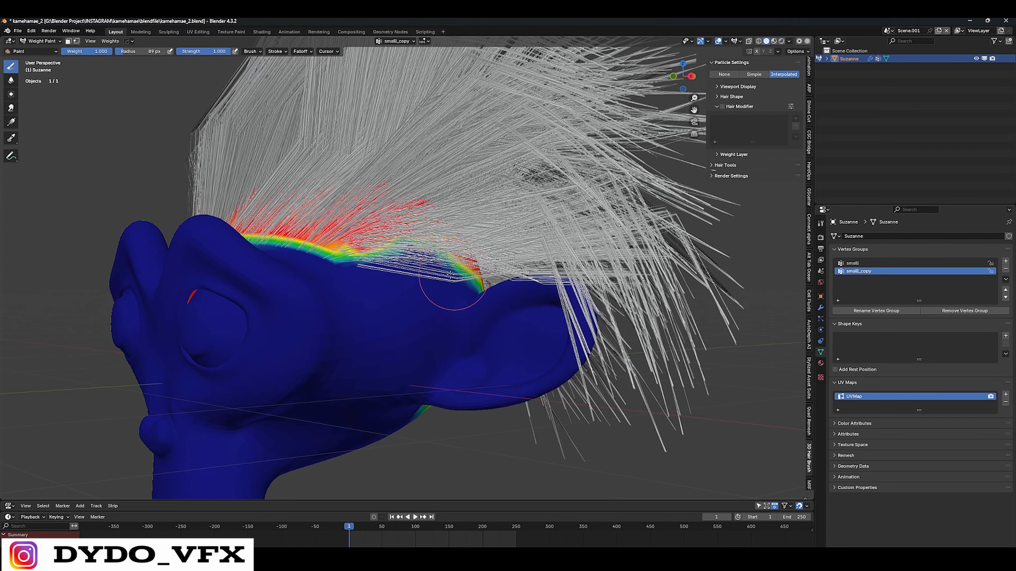
pyautogui.moveTo(442, 273); pyautogui.dragTo(453, 272)
pyautogui.moveTo(453, 272); pyautogui.dragTo(640, 288, button='middle')
# Rename the copied vertex group as small2 and return to Object Mode.
pyautogui.scroll(-3, 517, 274)
pyautogui.press('Return')
pyautogui.scroll(-2, 440, 272)
pyautogui.click(42, 41)
pyautogui.click(44, 52)
# Add a second particle system to the monkey head and set its type to Hair.
pyautogui.click(821, 319)
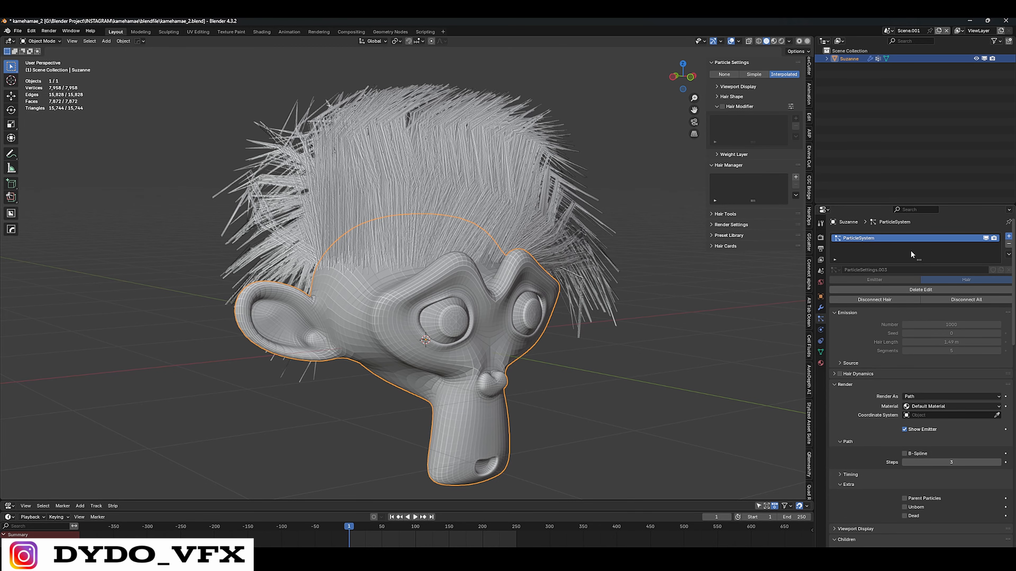
pyautogui.scroll(-8, 941, 416)
pyautogui.scroll(8, 941, 274)
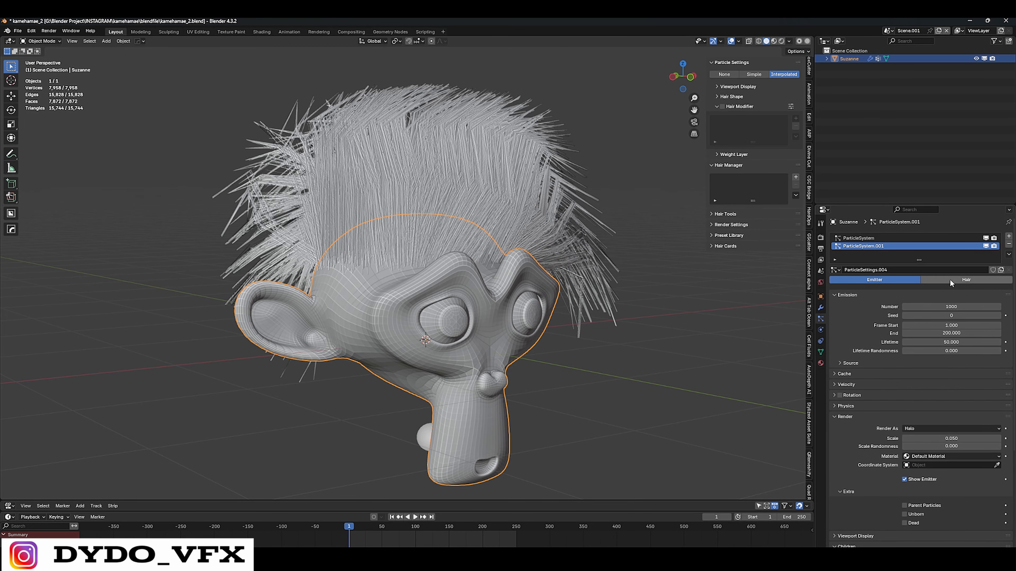
pyautogui.click(950, 278)
# Limit the new hair system's density to the vertex group small2.
pyautogui.scroll(-10, 964, 390)
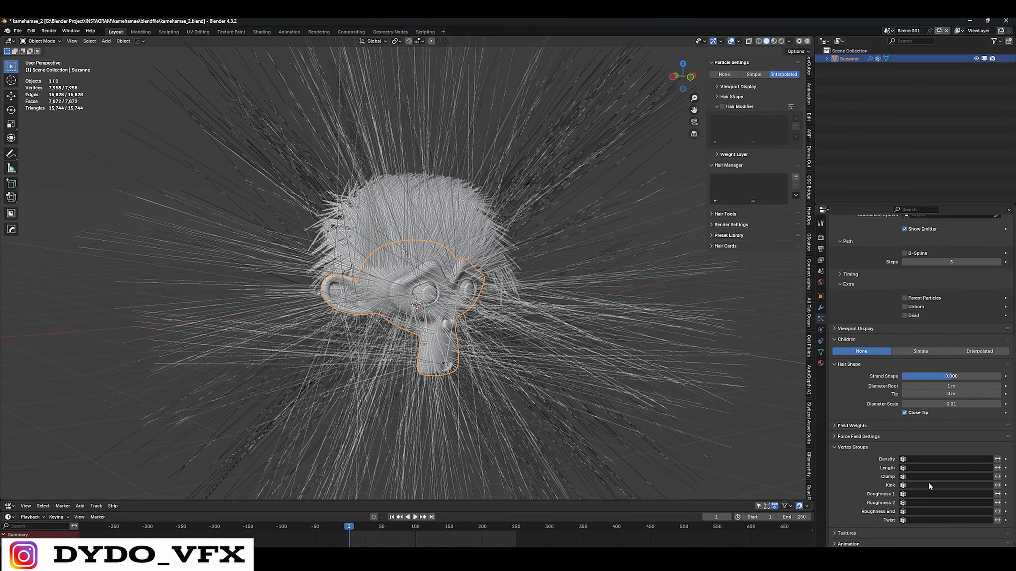
pyautogui.scroll(-1, 929, 482)
pyautogui.click(920, 437)
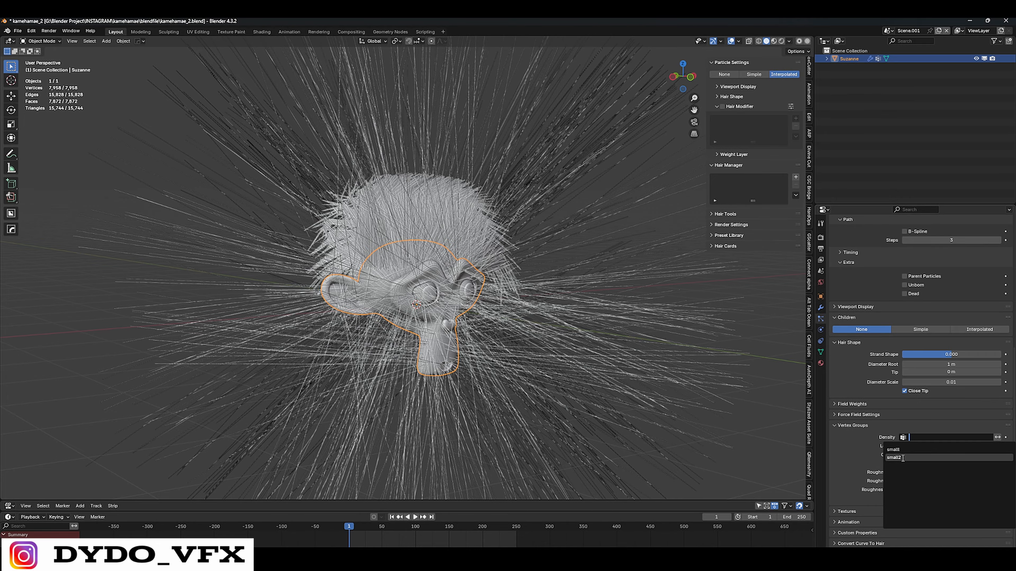
pyautogui.click(894, 457)
pyautogui.moveTo(576, 295)
pyautogui.mouseDown(button='middle')
pyautogui.moveTo(486, 296)
pyautogui.moveTo(591, 298)
pyautogui.mouseUp(button='middle')
# Shorten the new system's hair length to about 0.055 m and set its children to Interpolated.
pyautogui.scroll(10, 938, 279)
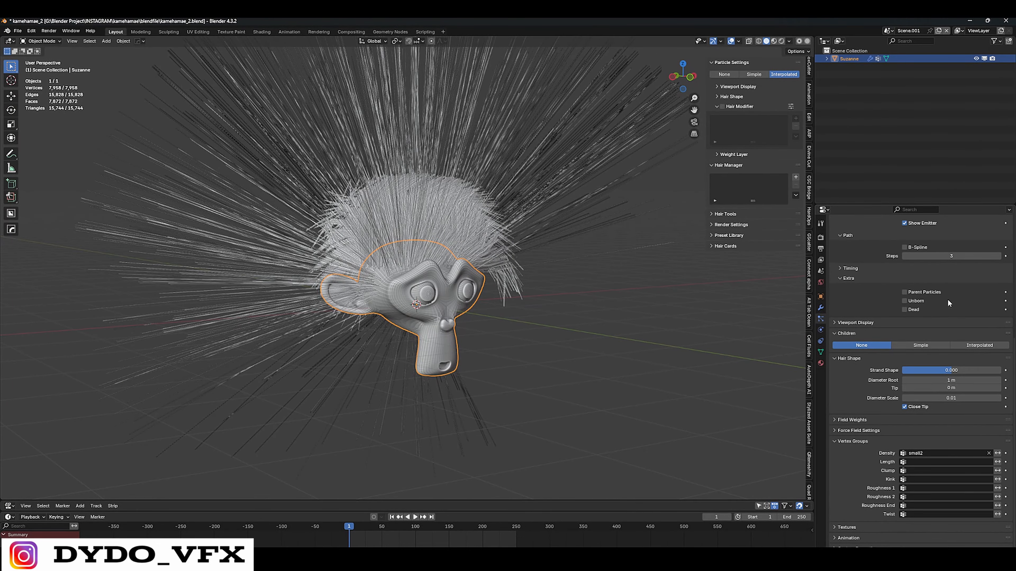
pyautogui.scroll(3, 939, 279)
pyautogui.moveTo(951, 332); pyautogui.dragTo(896, 332)
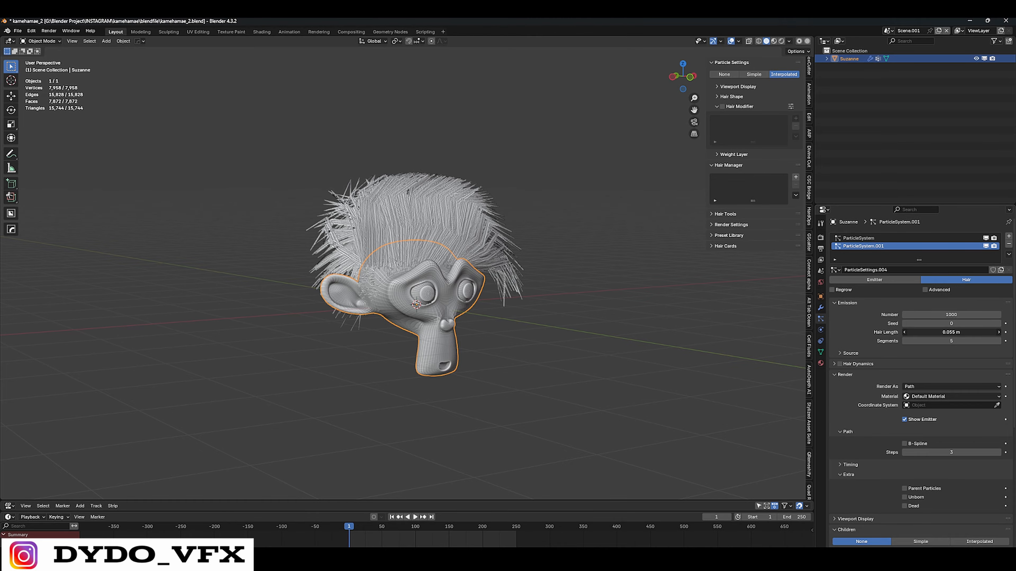
pyautogui.moveTo(460, 246); pyautogui.dragTo(490, 249, button='middle')
pyautogui.scroll(8, 366, 310)
pyautogui.keyDown('shift'); pyautogui.moveTo(424, 297); pyautogui.dragTo(490, 269, button='middle'); pyautogui.keyUp('shift')
pyautogui.scroll(3, 388, 250)
pyautogui.click(979, 542)
pyautogui.scroll(-5, 920, 440)
# Enter Particle Edit mode and comb the short side hairs backward over the ear with the 3D comb brush at 272 px.
pyautogui.click(42, 41)
pyautogui.click(44, 105)
pyautogui.click(11, 112)
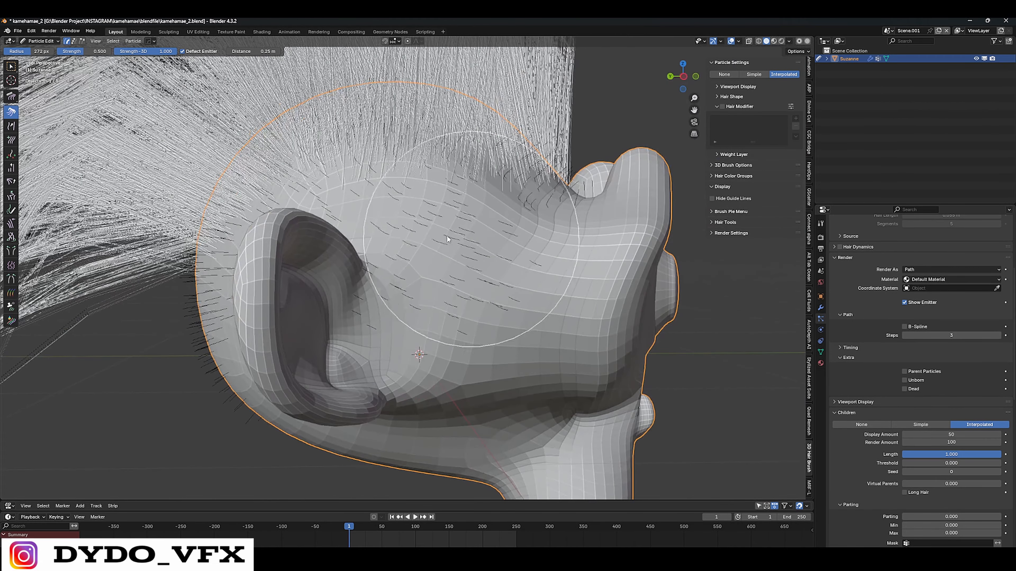
pyautogui.moveTo(471, 239)
pyautogui.mouseDown()
pyautogui.moveTo(229, 211)
pyautogui.moveTo(216, 325)
pyautogui.mouseUp()
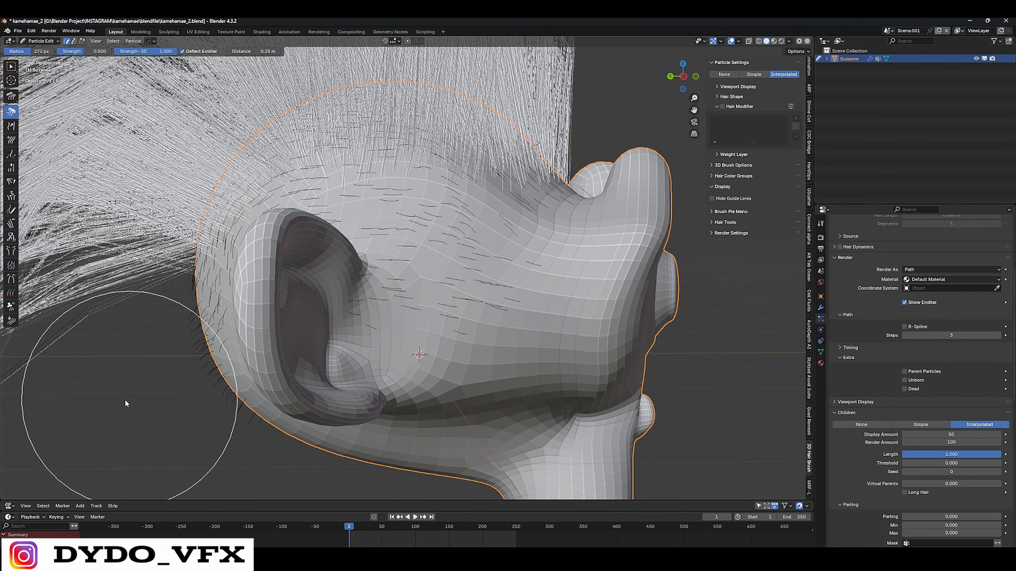
pyautogui.moveTo(400, 288); pyautogui.dragTo(293, 283, button='middle')
pyautogui.scroll(-2, 336, 288)
pyautogui.keyDown('shift'); pyautogui.moveTo(555, 300); pyautogui.dragTo(392, 302, button='middle'); pyautogui.keyUp('shift')
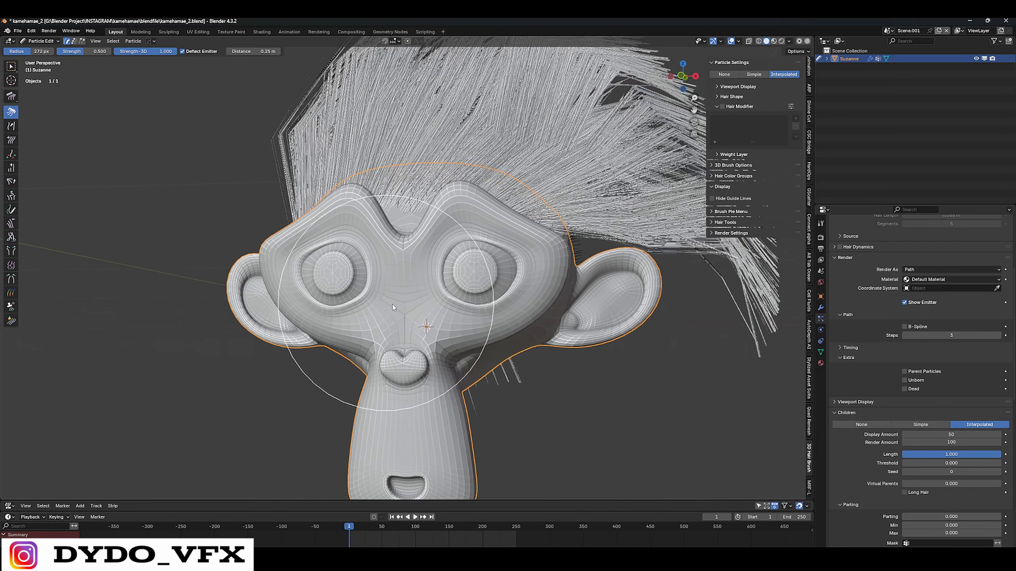
pyautogui.moveTo(488, 300); pyautogui.dragTo(403, 299, button='middle')
pyautogui.keyDown('shift'); pyautogui.moveTo(654, 269); pyautogui.dragTo(474, 277, button='middle'); pyautogui.keyUp('shift')
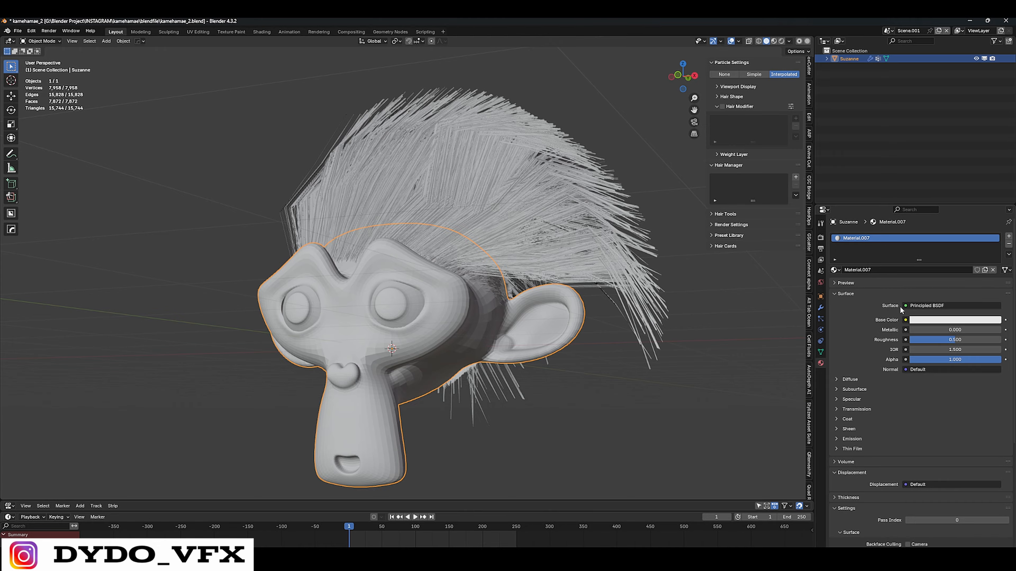
# Set the surface shader of Material.007 to Principled Hair BSDF.
pyautogui.click(911, 307)
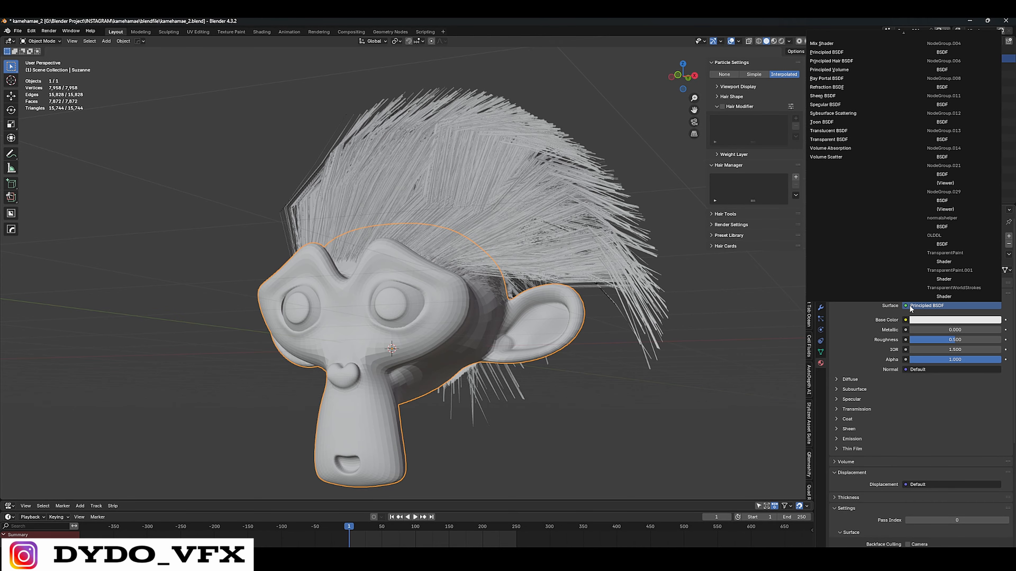
pyautogui.click(830, 61)
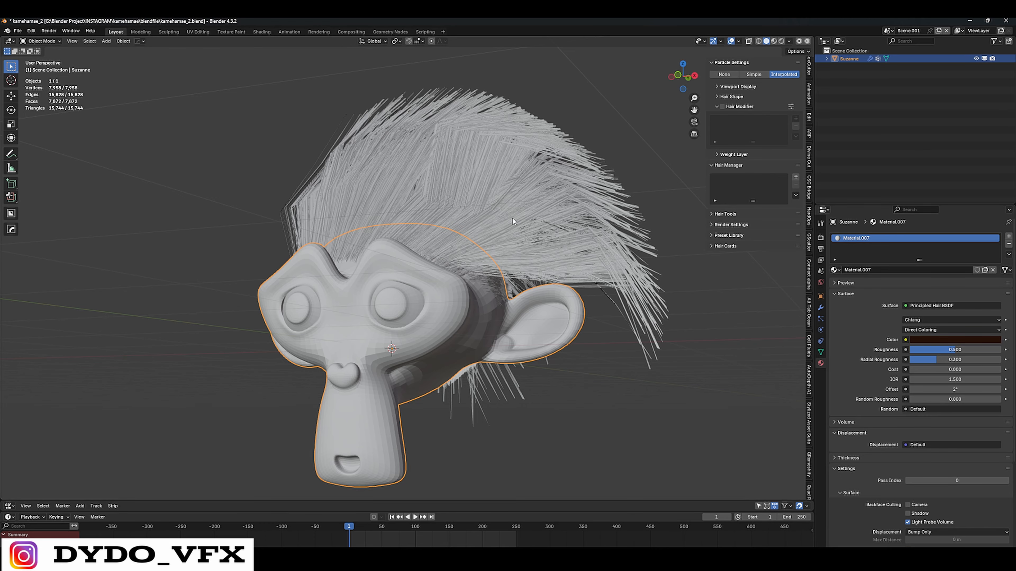
pyautogui.moveTo(513, 219); pyautogui.dragTo(558, 239, button='middle')
# Assign Material.007 as the render material of the second hair particle system.
pyautogui.click(821, 319)
pyautogui.click(821, 308)
pyautogui.click(821, 319)
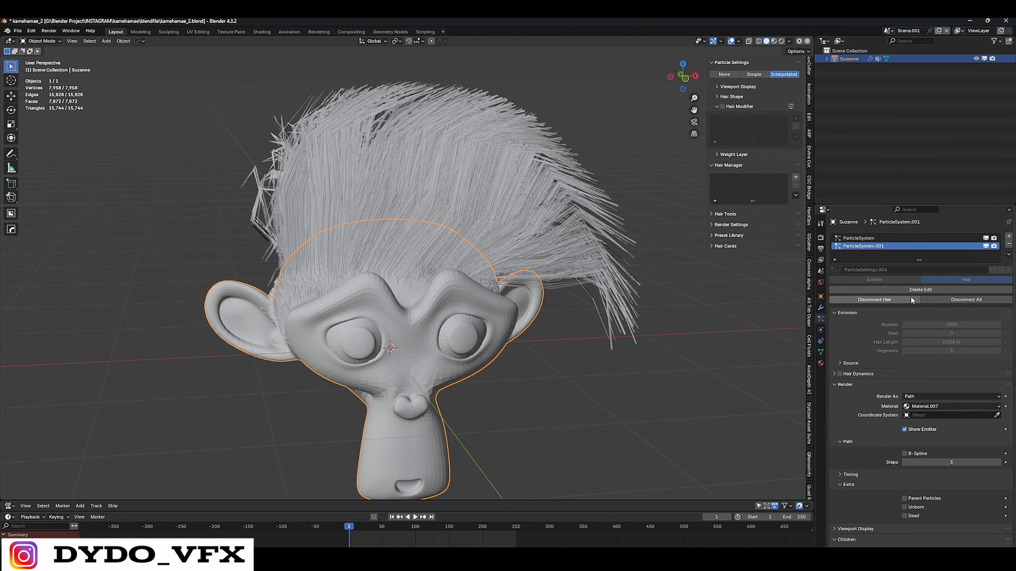
pyautogui.scroll(-8, 910, 280)
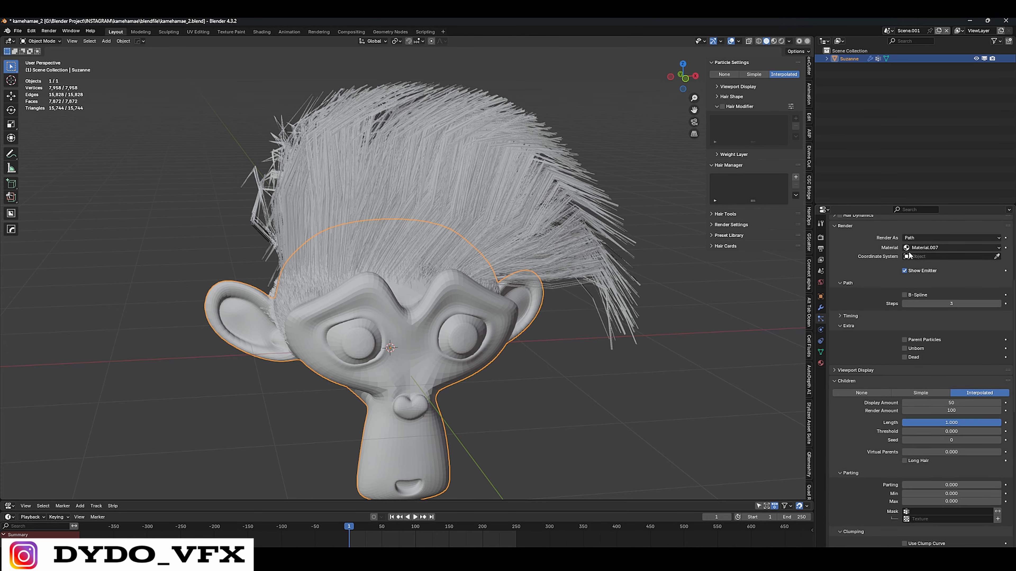
pyautogui.click(931, 247)
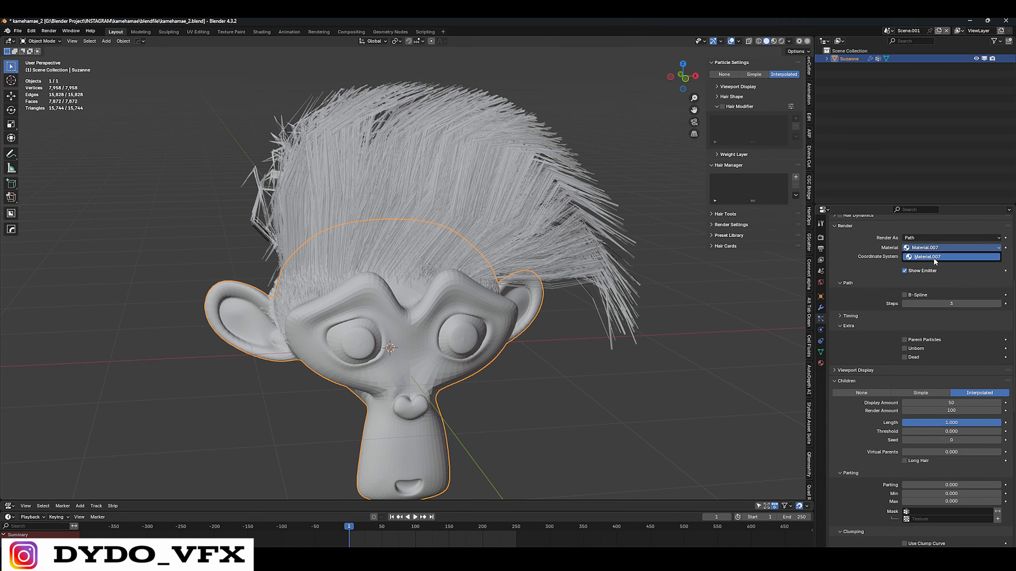
pyautogui.click(930, 258)
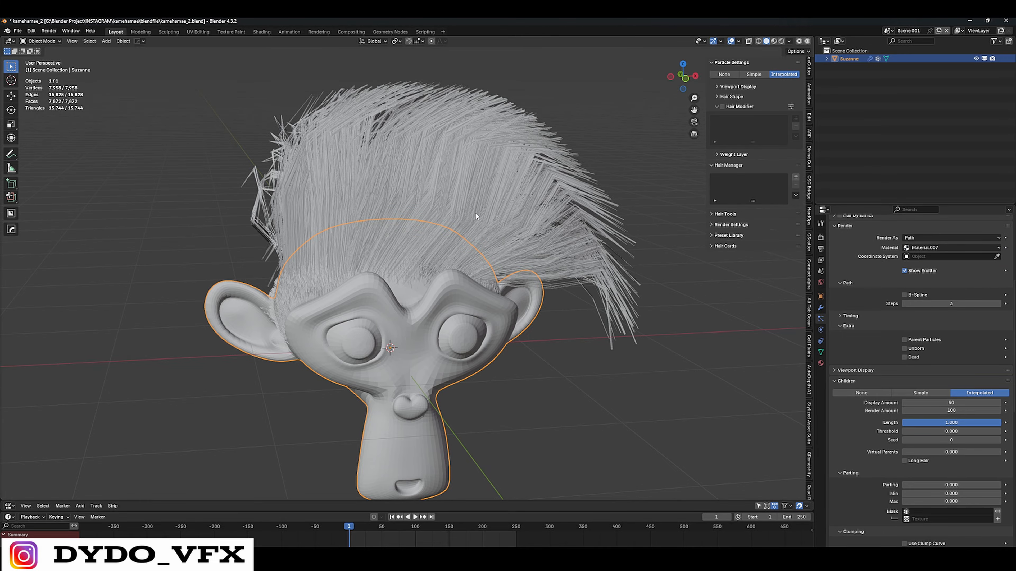
pyautogui.moveTo(475, 212); pyautogui.dragTo(536, 190, button='middle')
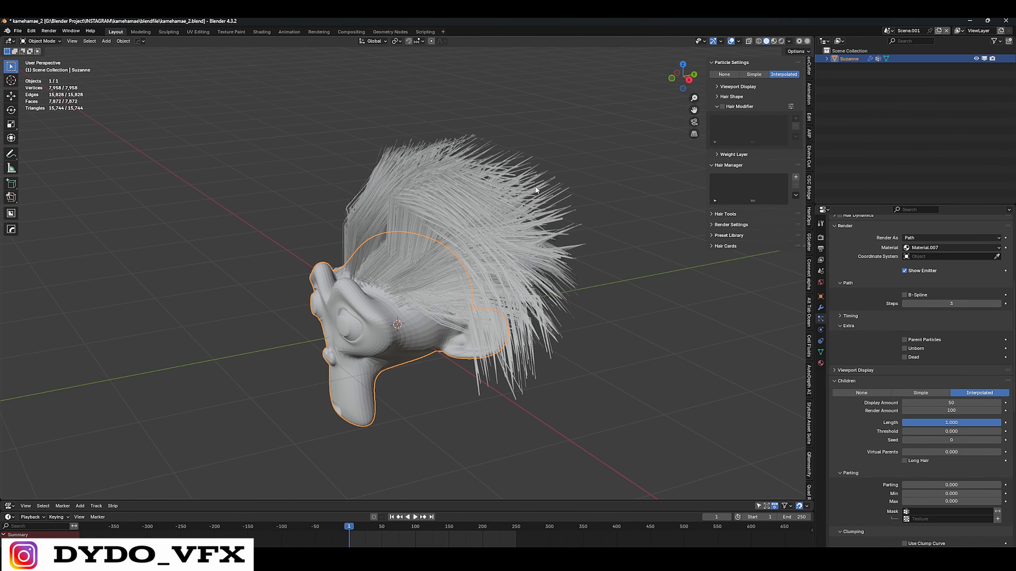
# Delete the scene Scene.001, switch to the HAIR scene and frame its selected hair.
pyautogui.click(524, 177)
pyautogui.click(947, 31)
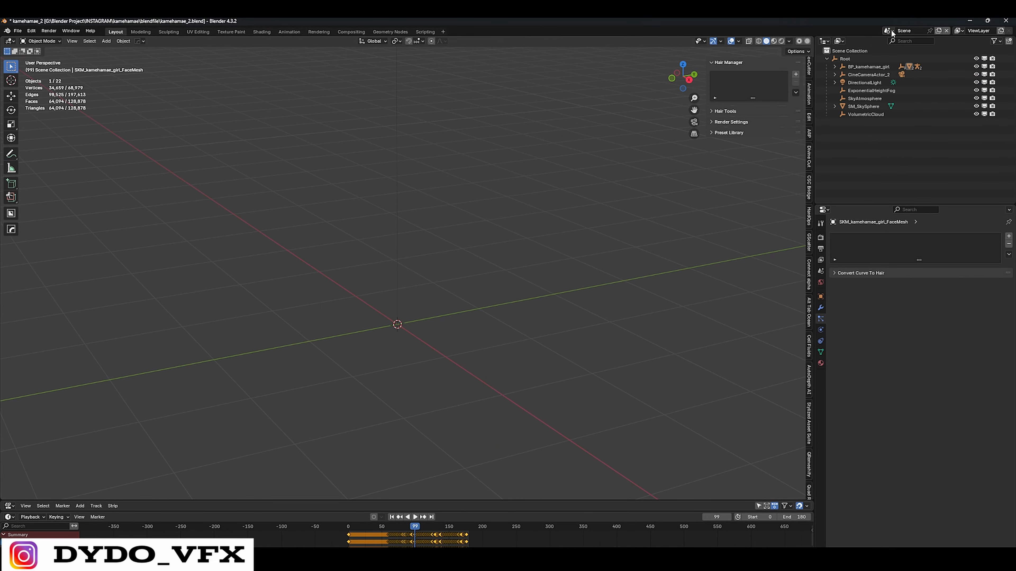
pyautogui.click(890, 31)
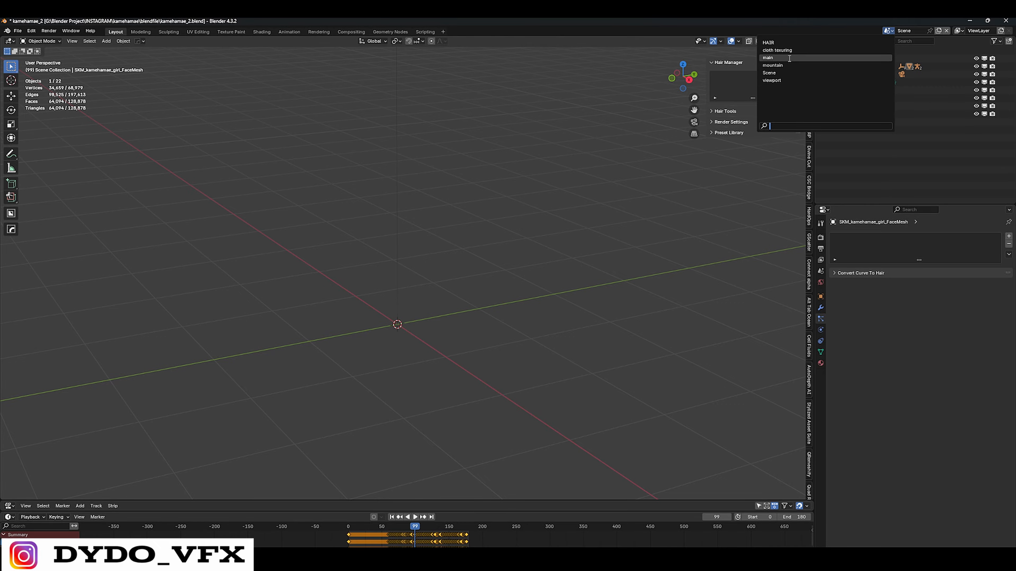
pyautogui.click(768, 42)
pyautogui.press('KP_Decimal')
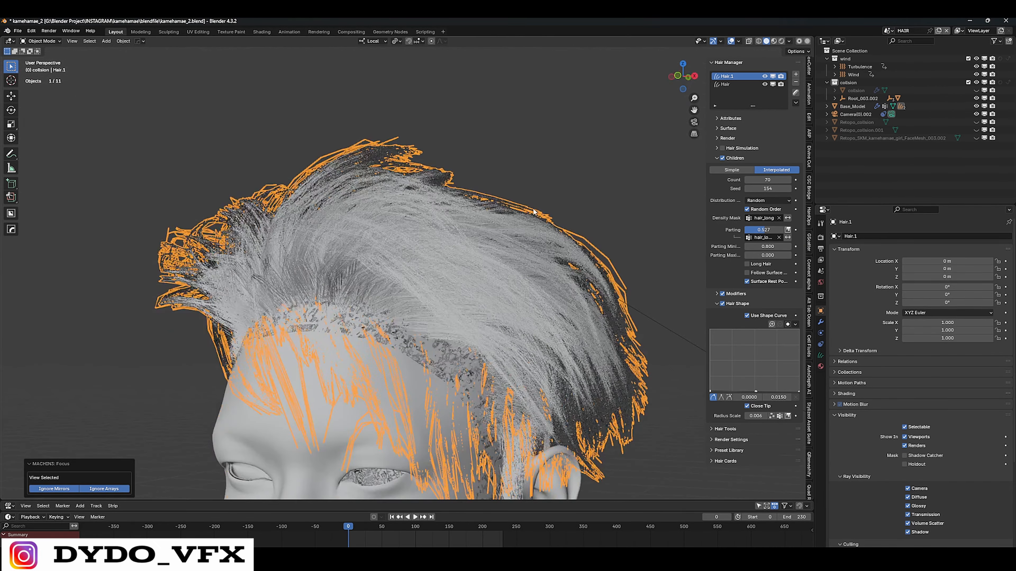
# Deselect everything and display the character's hair in rendered viewport shading.
pyautogui.hotkey('alt', 'a')
pyautogui.click(780, 41)
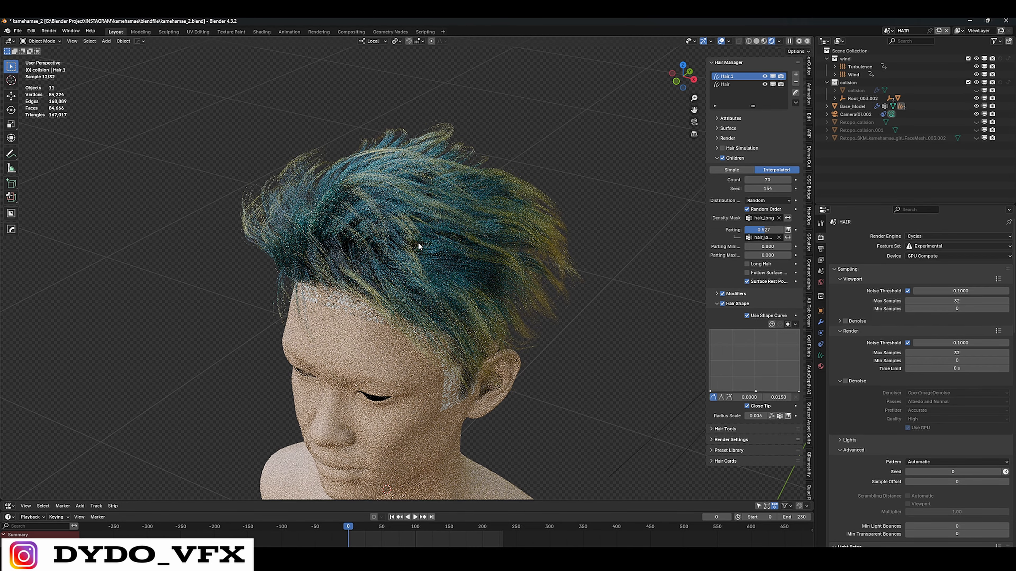
pyautogui.moveTo(417, 294); pyautogui.dragTo(205, 265, button='middle')
pyautogui.moveTo(230, 209); pyautogui.dragTo(168, 192, button='middle')
# Enlarge the animation editor under the 3D viewport and change it to the Shader Editor.
pyautogui.moveTo(400, 501); pyautogui.dragTo(400, 253)
pyautogui.click(9, 258)
pyautogui.click(37, 335)
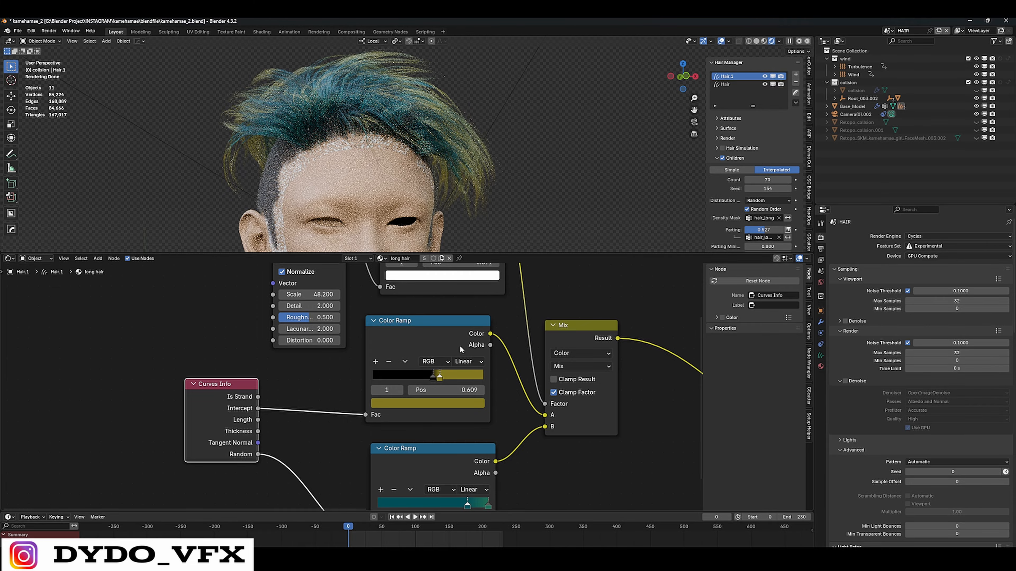
# Examine how the long hair material's Curves Info, Noise Texture, Color Ramp and Mix nodes feed the Principled Hair BSDF color.
pyautogui.moveTo(460, 347); pyautogui.dragTo(424, 228, button='middle')
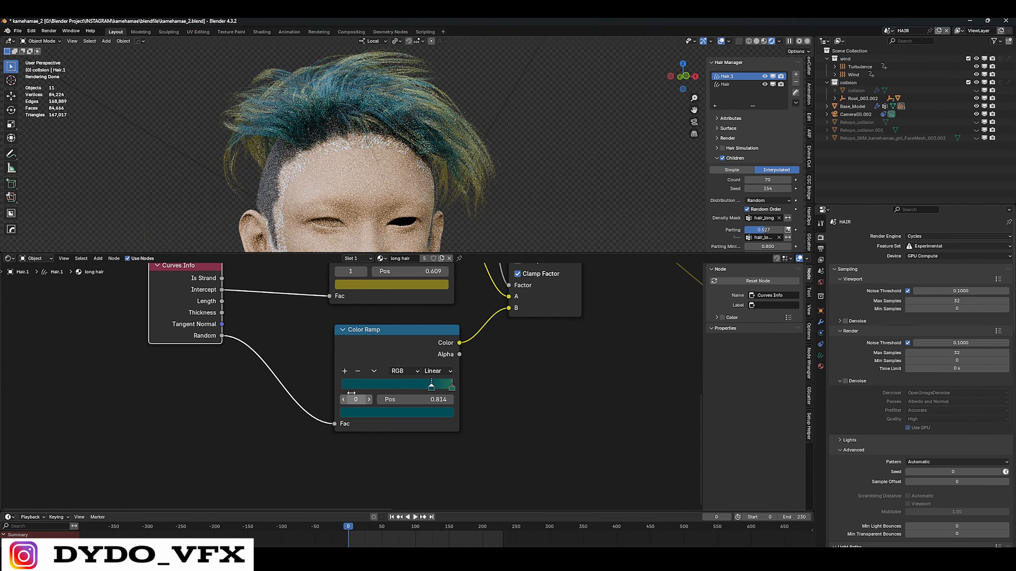
pyautogui.moveTo(532, 360); pyautogui.dragTo(517, 409, button='middle')
pyautogui.scroll(-1, 516, 409)
pyautogui.scroll(-2, 395, 120)
pyautogui.moveTo(534, 82); pyautogui.dragTo(506, 109, button='middle')
pyautogui.moveTo(550, 324); pyautogui.dragTo(451, 422, button='middle')
pyautogui.scroll(-3, 453, 405)
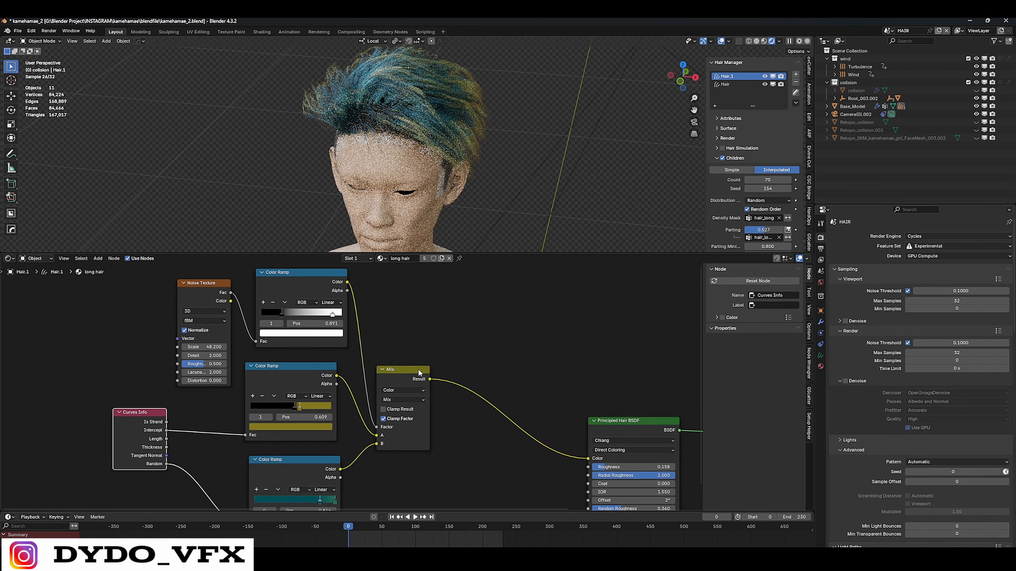
pyautogui.click(419, 370)
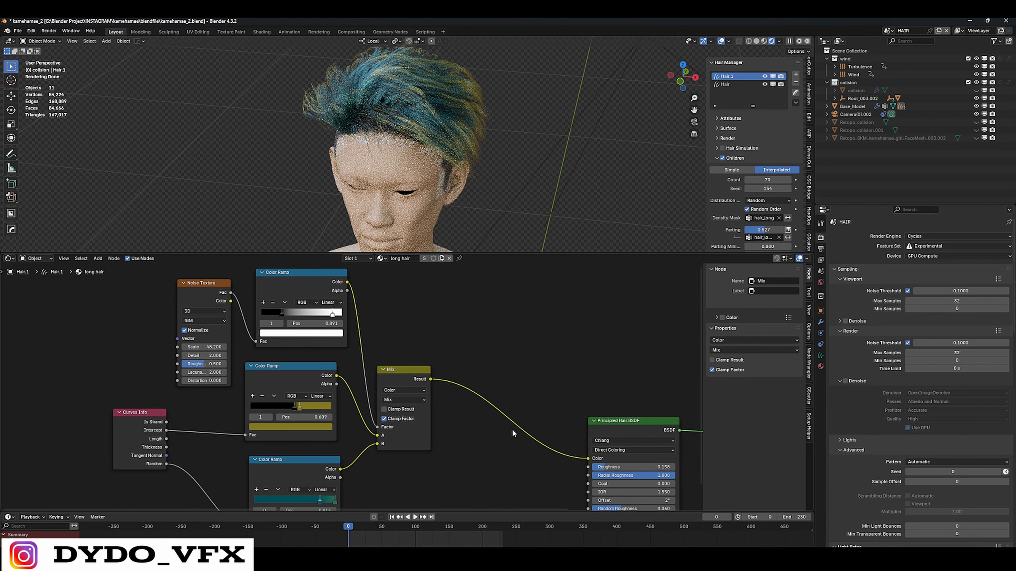
# Examine the long hair material's complete node tree, from Noise Texture and Curves Info to Material Output, in a maximized Shader Editor.
pyautogui.moveTo(557, 476); pyautogui.dragTo(482, 442, button='middle')
pyautogui.moveTo(260, 310); pyautogui.dragTo(395, 395, button='middle')
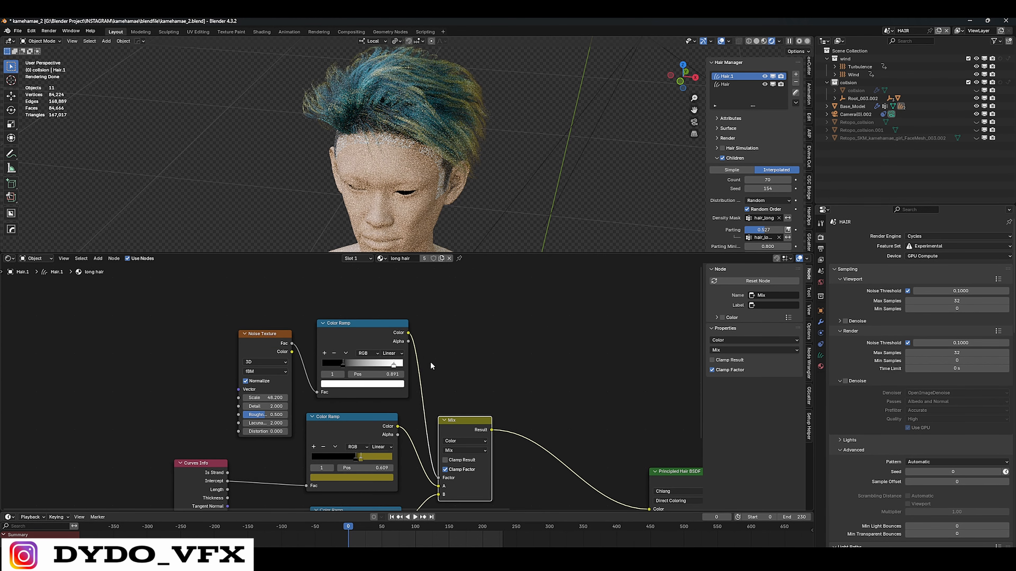
pyautogui.click(212, 354)
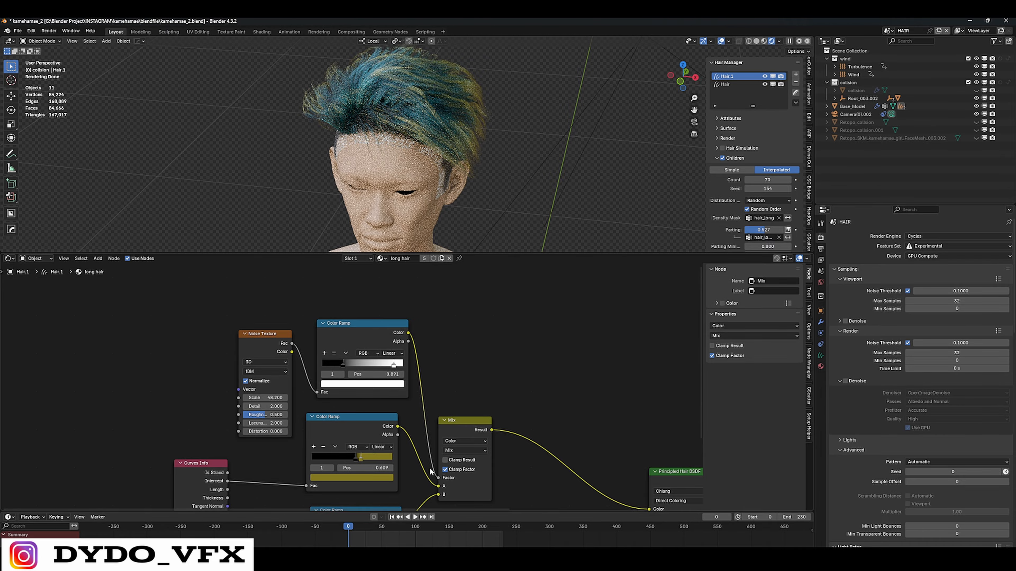
pyautogui.moveTo(475, 100); pyautogui.dragTo(476, 138, button='middle')
pyautogui.scroll(-1, 487, 412)
pyautogui.moveTo(494, 396); pyautogui.dragTo(462, 346, button='middle')
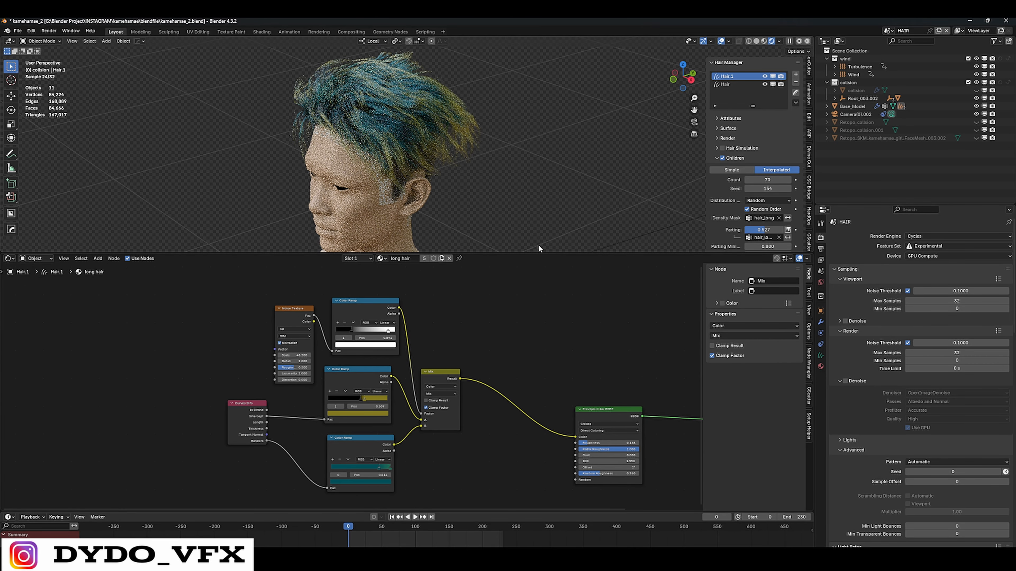
pyautogui.hotkey('ctrl', 'space')
pyautogui.press('Home')
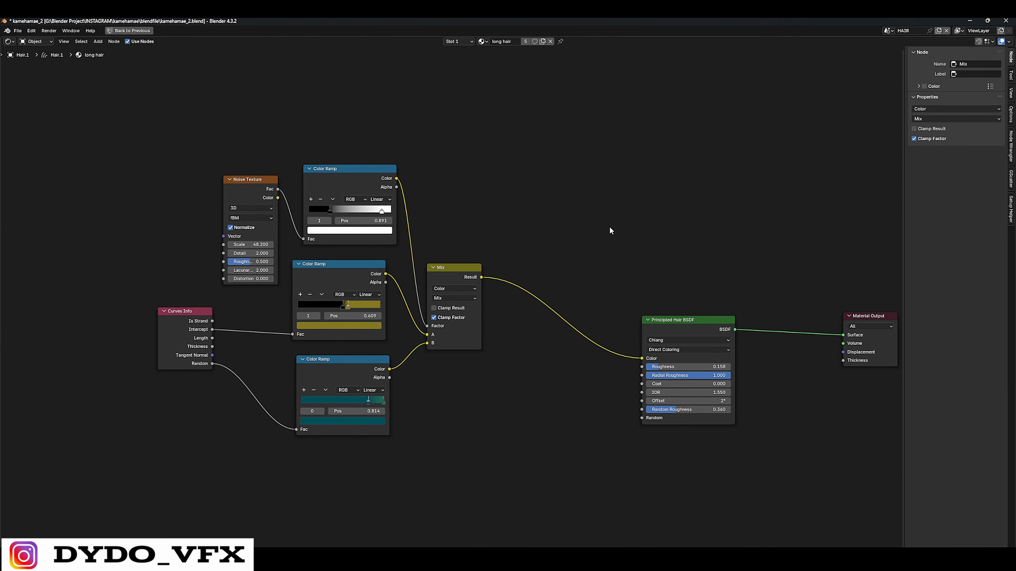
pyautogui.hotkey('ctrl', 'space')
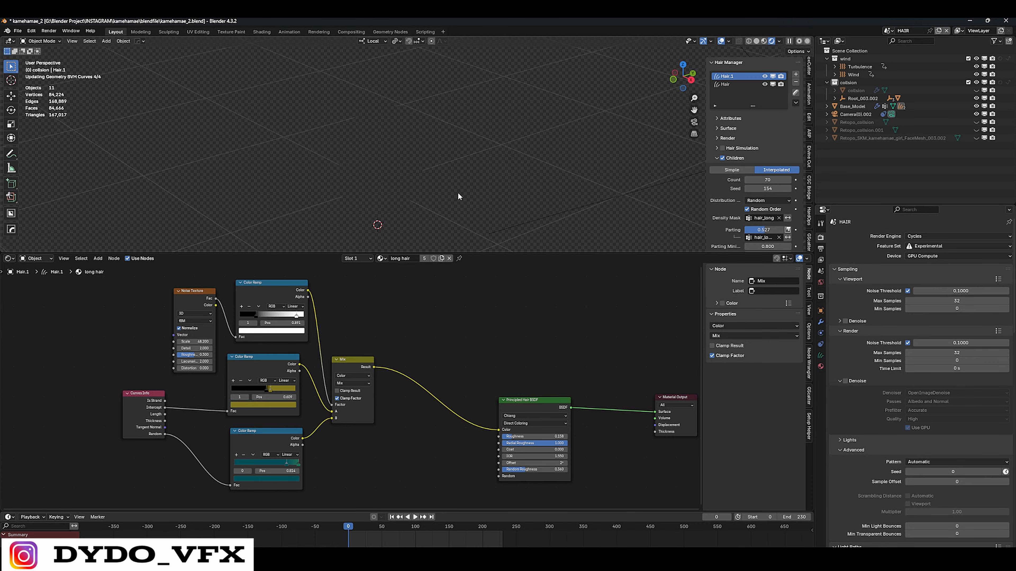
# Enlarge the 3D viewport by shrinking the Shader Editor to a narrow strip, and view the rendered head from the front.
pyautogui.moveTo(519, 251); pyautogui.dragTo(518, 334)
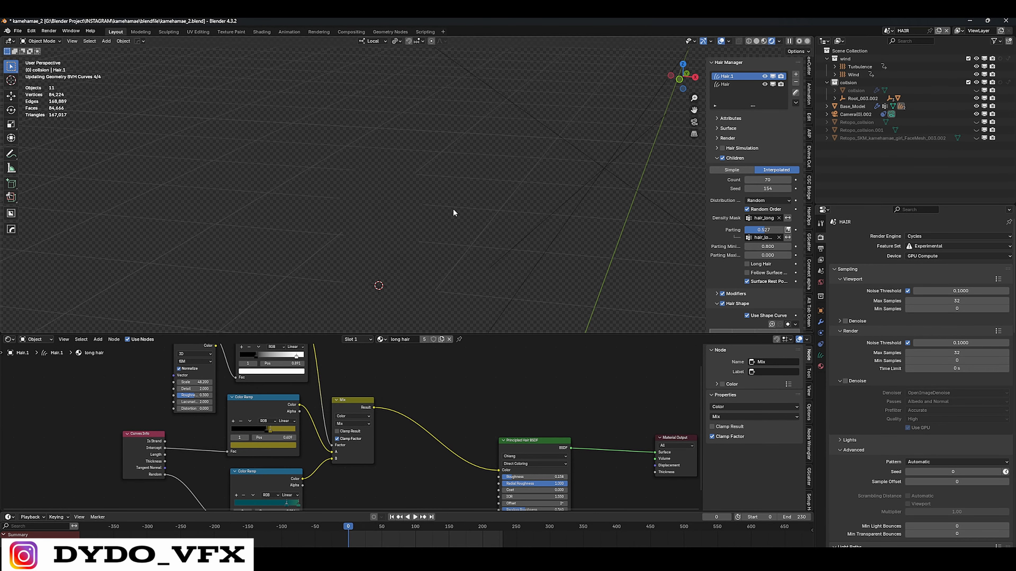
pyautogui.moveTo(424, 188); pyautogui.dragTo(438, 186, button='middle')
pyautogui.moveTo(445, 334); pyautogui.dragTo(446, 459)
pyautogui.moveTo(445, 317); pyautogui.dragTo(492, 238, button='middle')
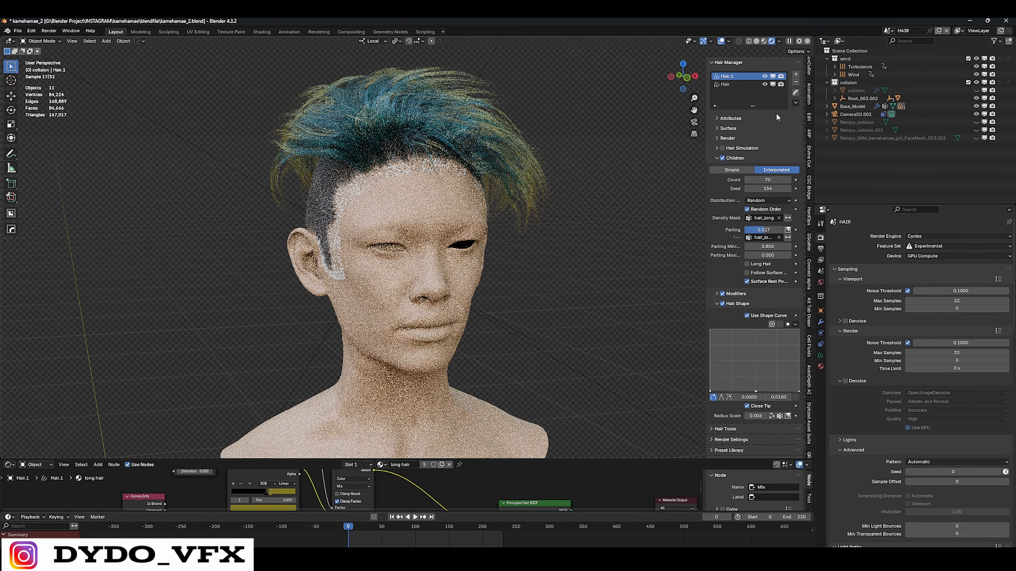
# Switch the viewport to solid shading and select the Wind force field in front of the character.
pyautogui.click(757, 41)
pyautogui.scroll(-12, 432, 256)
pyautogui.moveTo(384, 260); pyautogui.dragTo(473, 256, button='middle')
pyautogui.moveTo(560, 216); pyautogui.dragTo(444, 312)
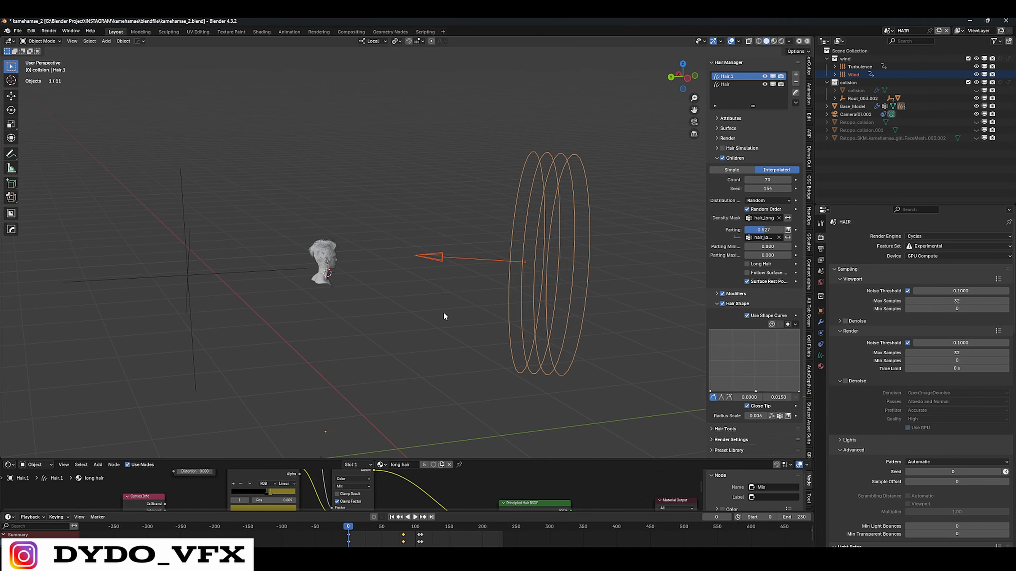
# Look through the force field types that can be added to the scene, including Wind and Turbulence.
pyautogui.hotkey('shift', 'a')
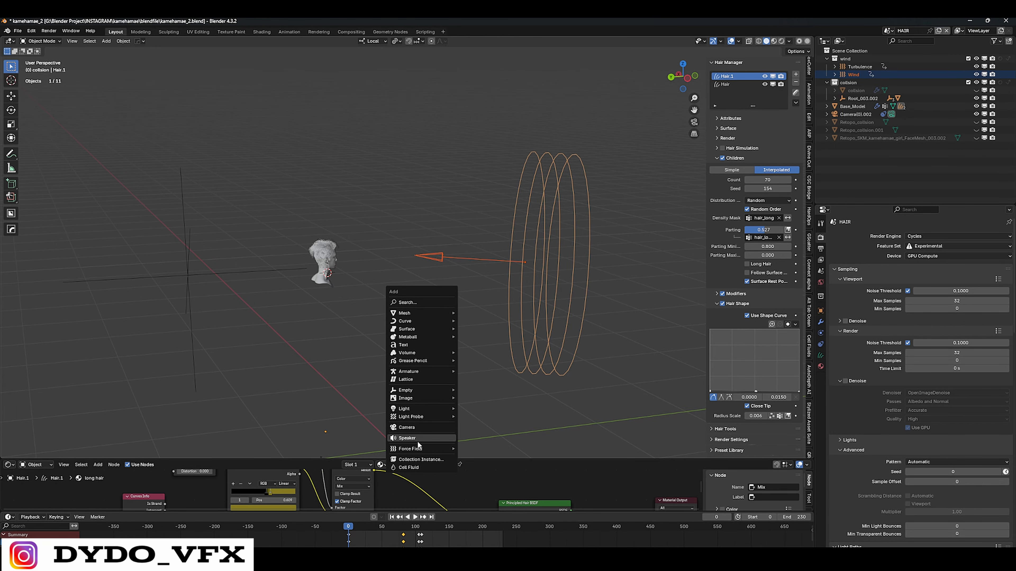
pyautogui.moveTo(417, 448)
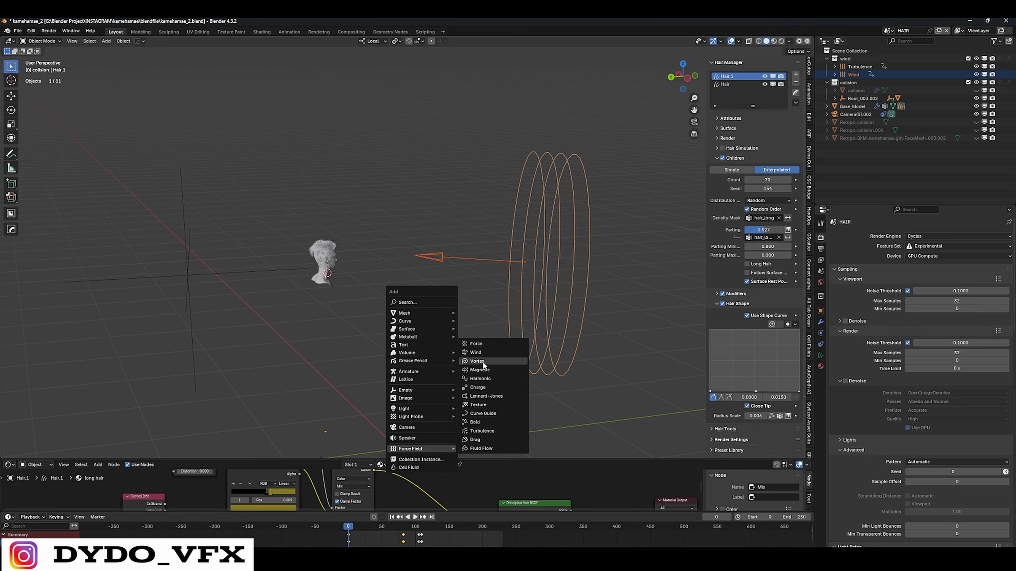
pyautogui.moveTo(622, 184); pyautogui.dragTo(436, 351)
# Select the Turbulence force field behind the head and add the Wind force field to the selection.
pyautogui.moveTo(210, 168); pyautogui.dragTo(150, 349)
pyautogui.moveTo(242, 214); pyautogui.dragTo(152, 330)
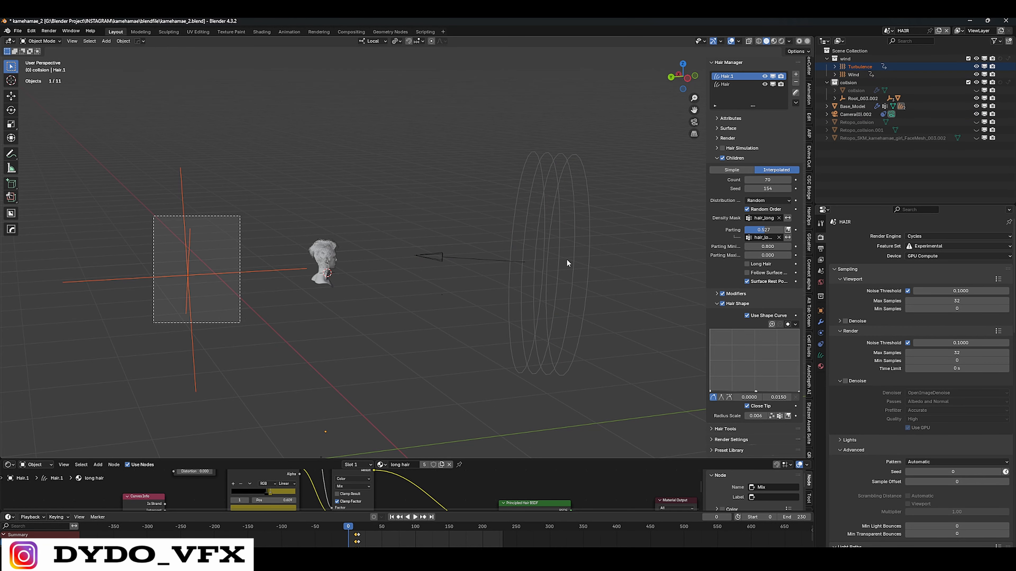
pyautogui.keyDown('shift'); pyautogui.moveTo(610, 199); pyautogui.dragTo(434, 368); pyautogui.keyUp('shift')
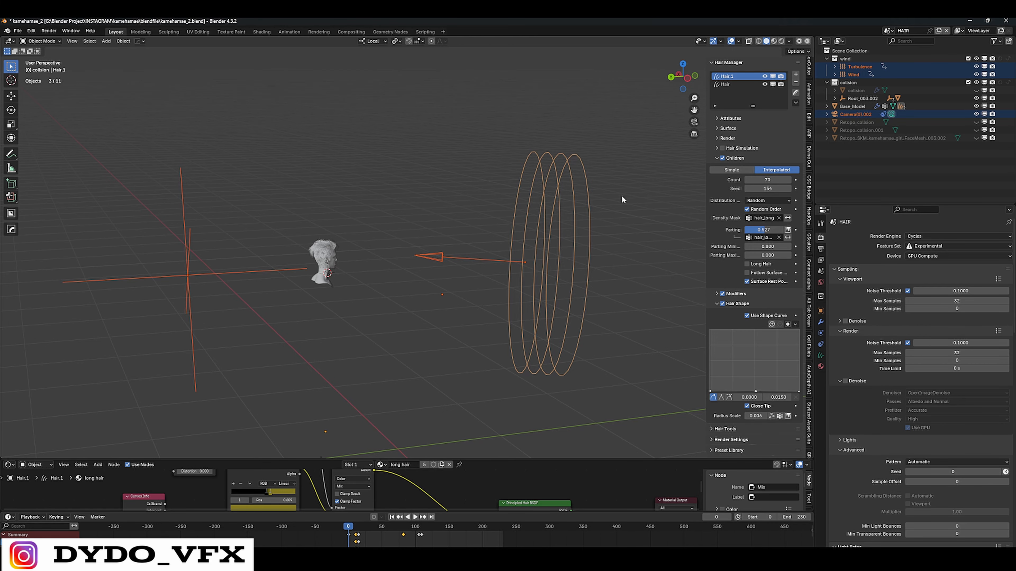
# Deselect everything and reframe the character's bust from the front in solid shading.
pyautogui.scroll(5, 416, 218)
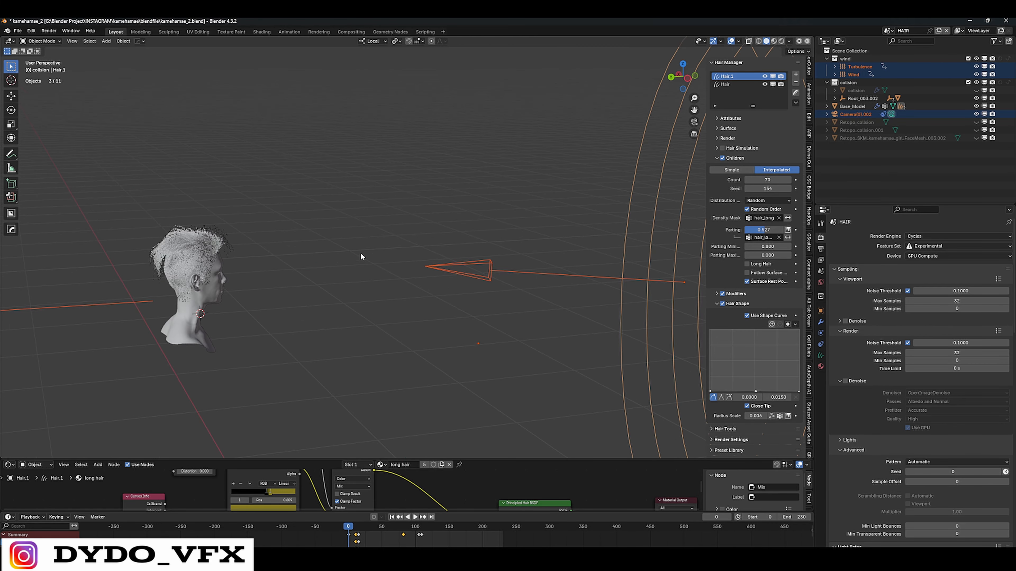
pyautogui.click(331, 263)
pyautogui.moveTo(330, 263); pyautogui.dragTo(366, 231, button='middle')
pyautogui.scroll(-6, 257, 277)
pyautogui.scroll(4, 404, 240)
pyautogui.scroll(4, 366, 232)
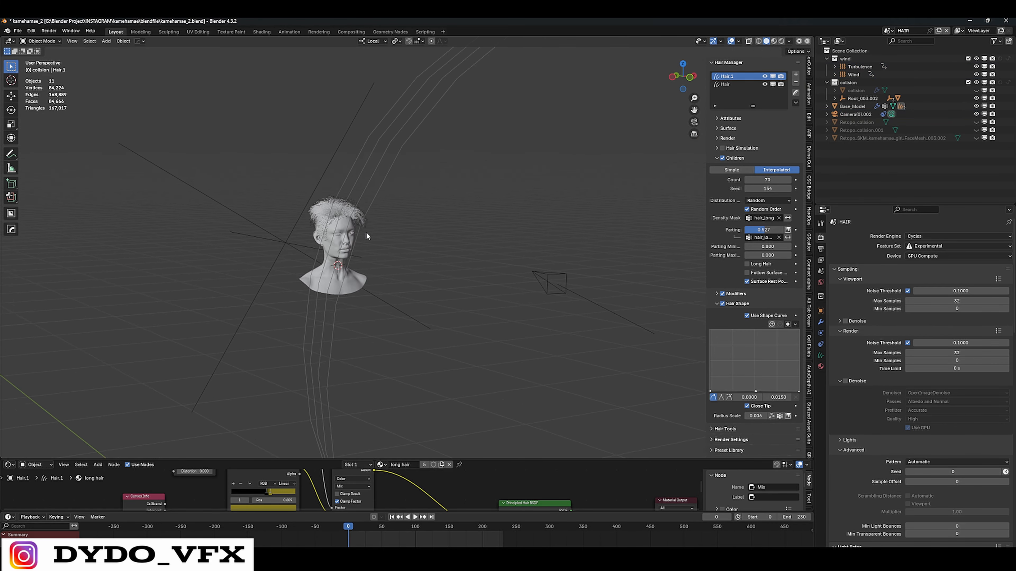
pyautogui.keyDown('shift'); pyautogui.moveTo(288, 230); pyautogui.dragTo(467, 237, button='middle'); pyautogui.keyUp('shift')
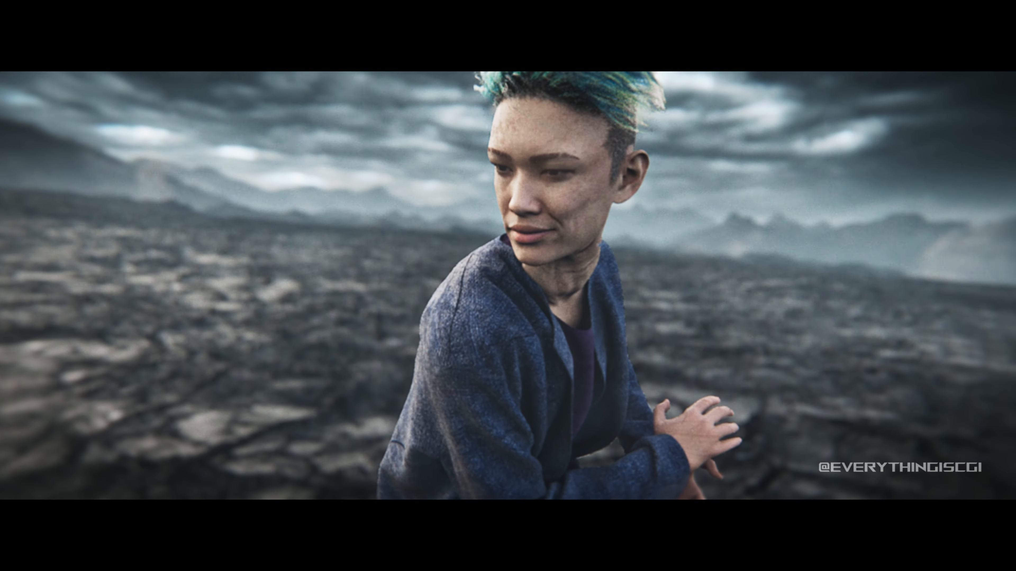